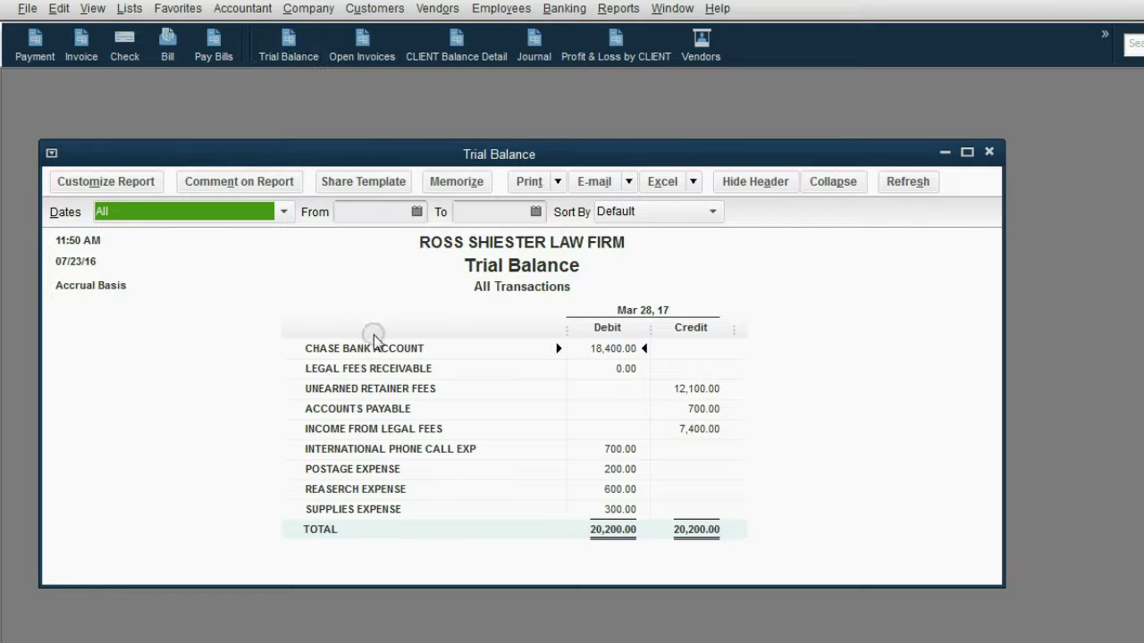
Drill into the Chase Bank balance and select the STAPPLES check in its transaction list.
double_click(612, 349)
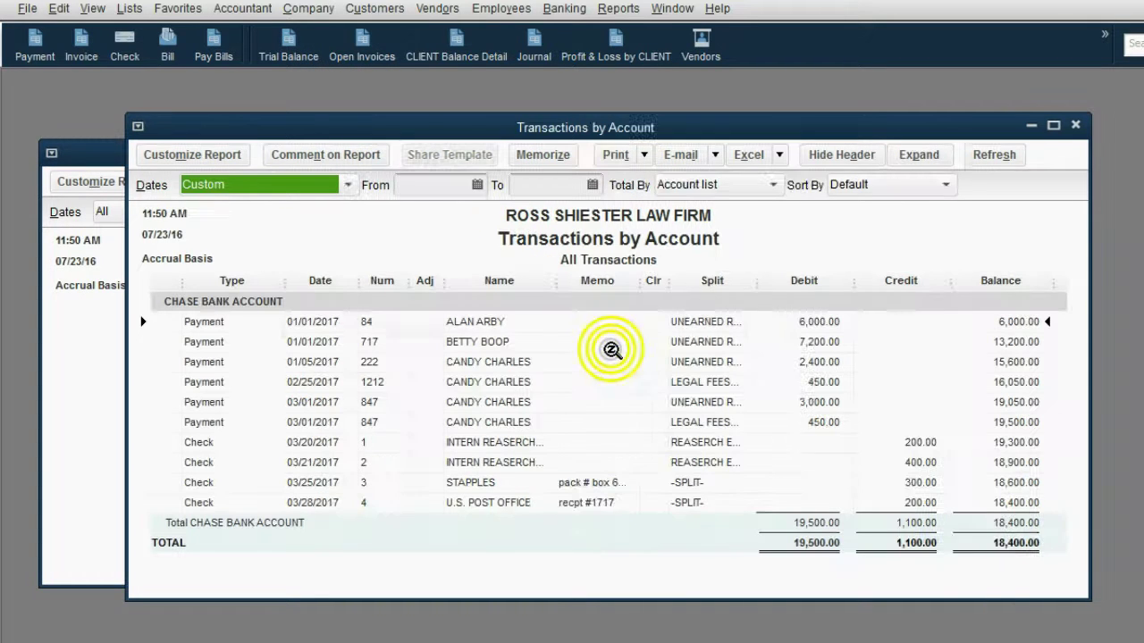
left_click(329, 489)
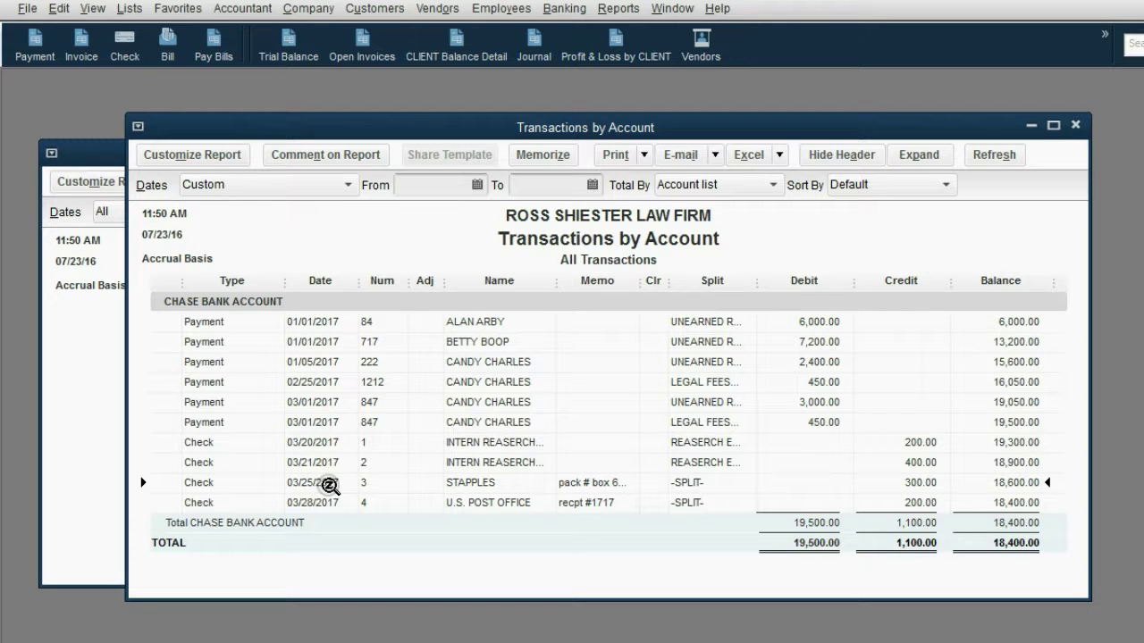
Open the STAPPLES check and cut its first supplies line from 250.00 to 170.00.
double_click(329, 486)
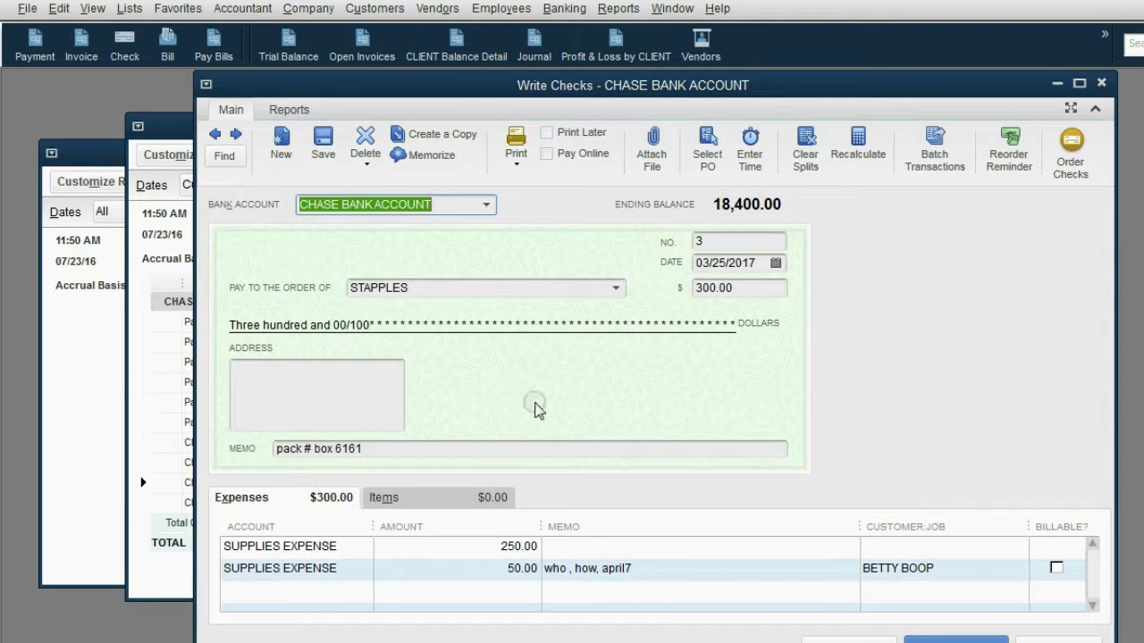
left_click_drag(675, 88, 685, 84)
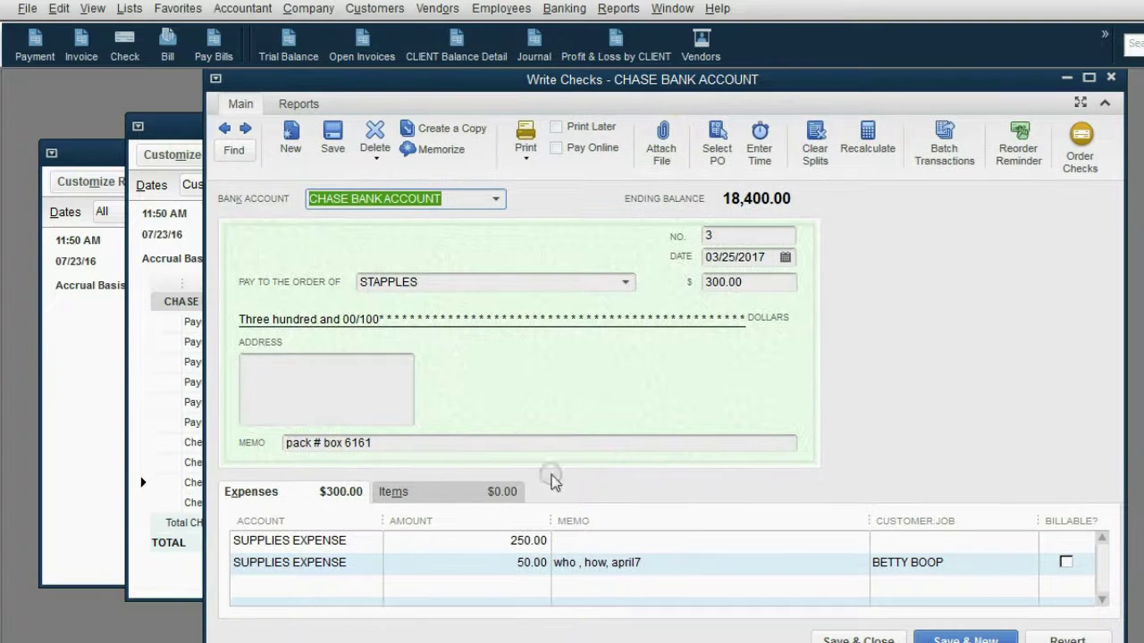
left_click(509, 542)
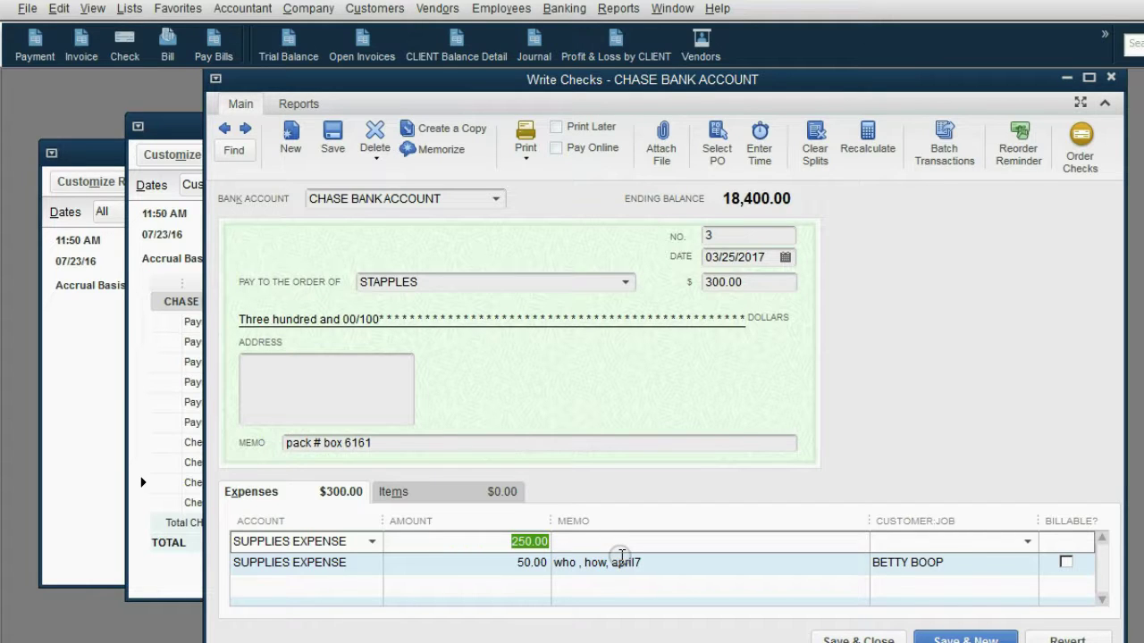
type("170")
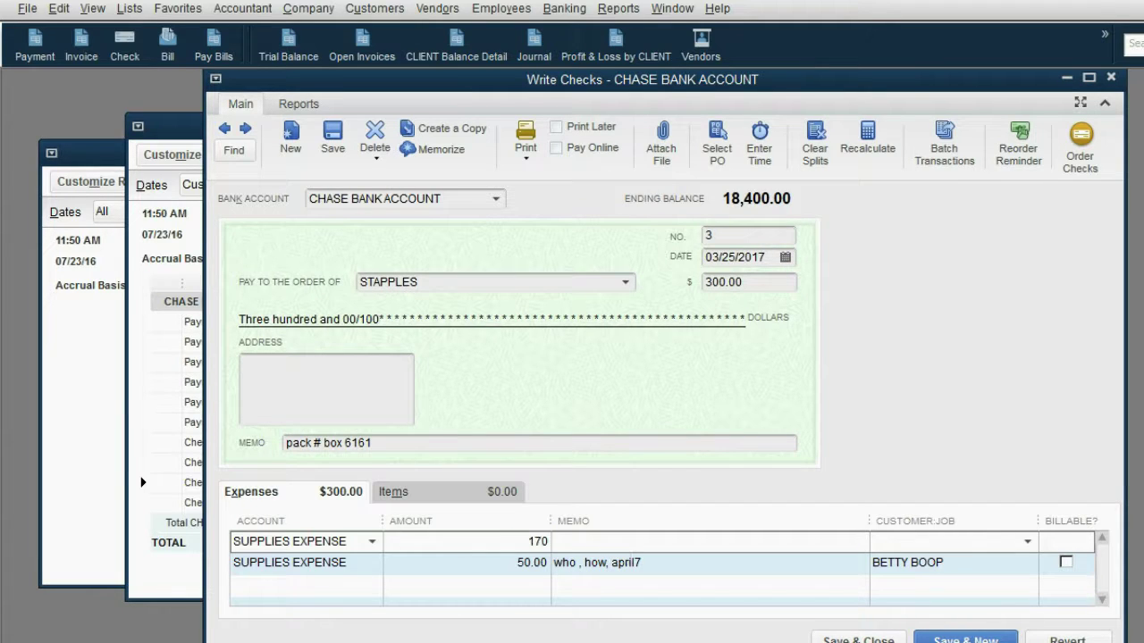
key("Tab")
key("Tab")
key("Tab")
key("Tab")
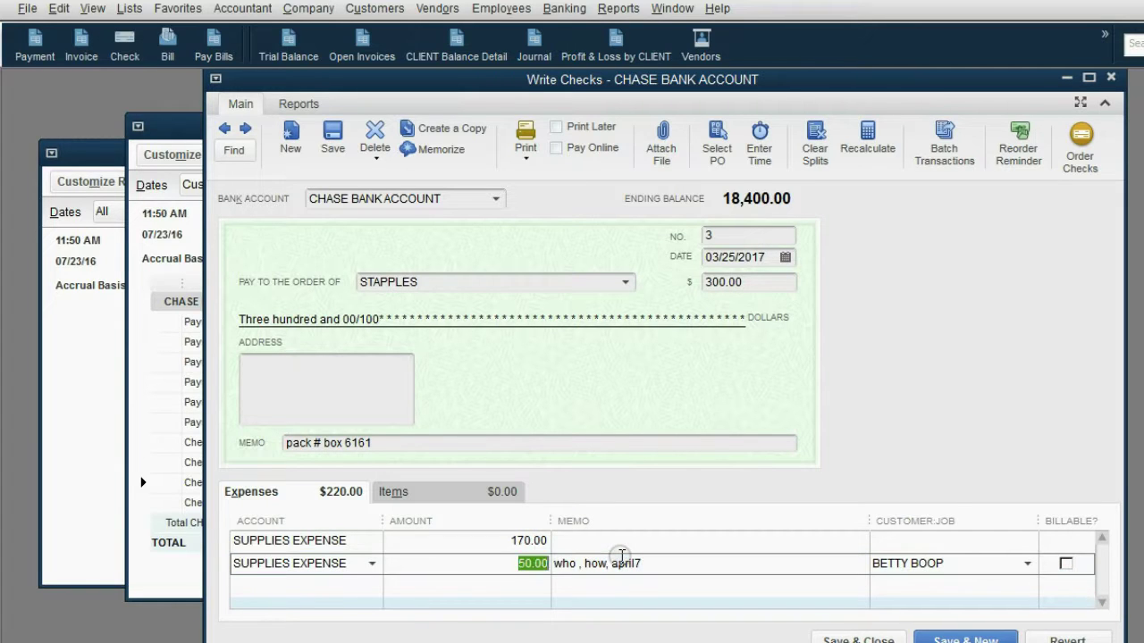
key("Tab")
key("Tab")
key("Tab")
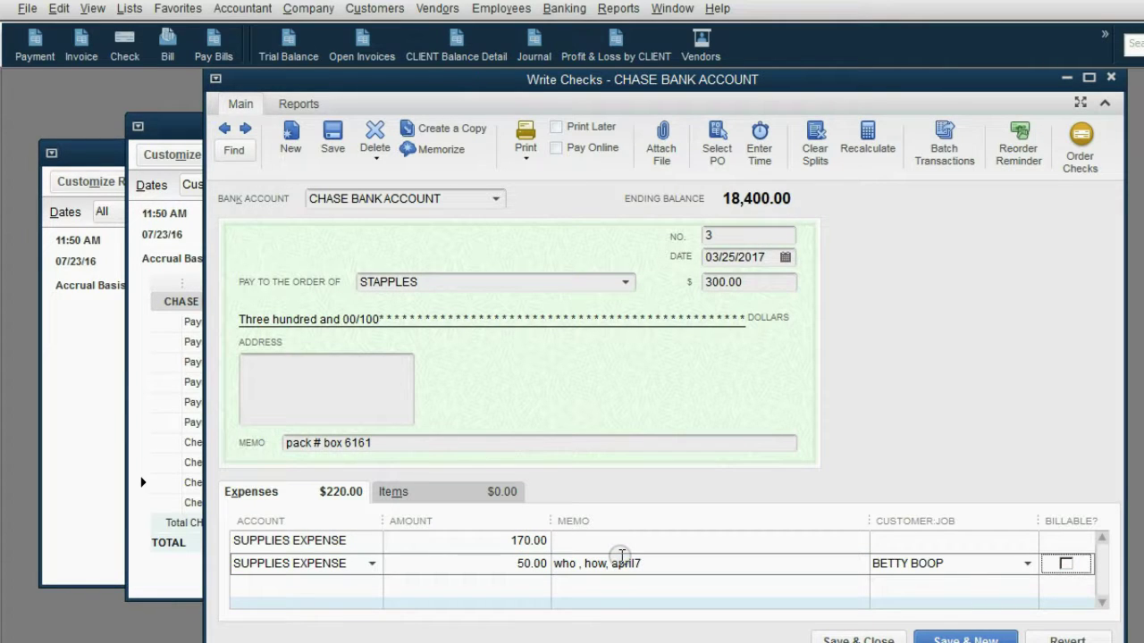
key("Tab")
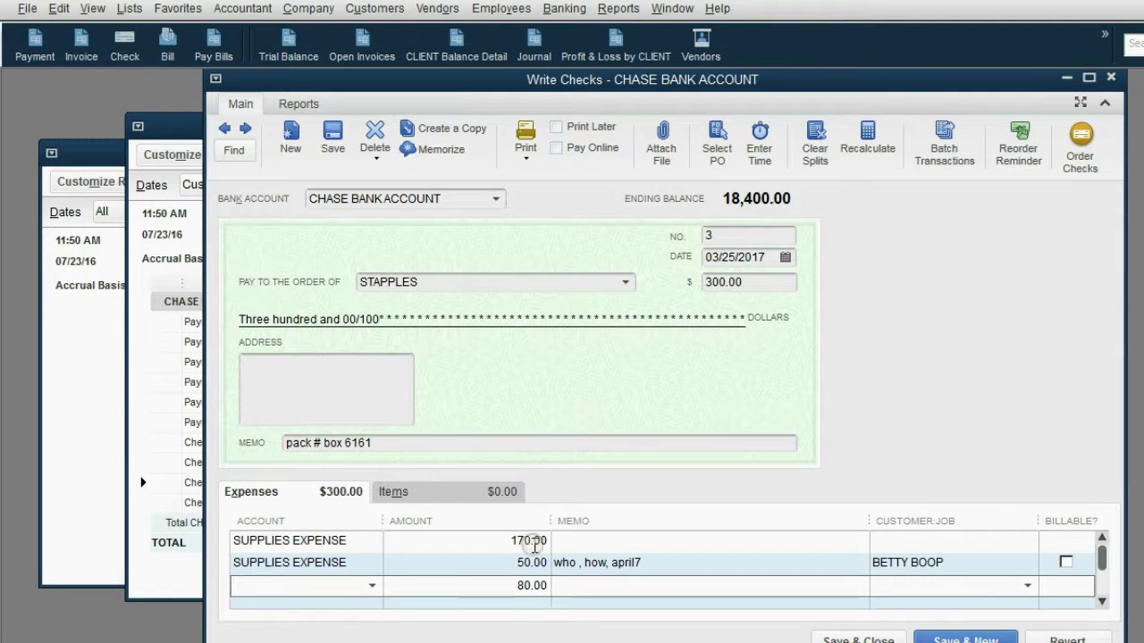
left_click(371, 587)
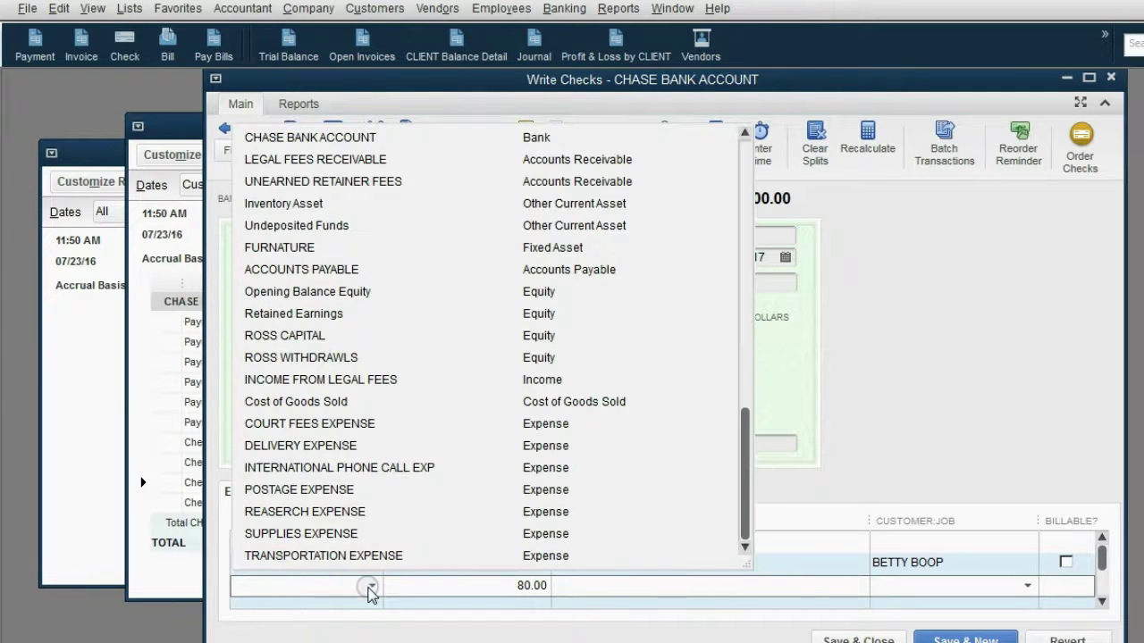
left_click(340, 532)
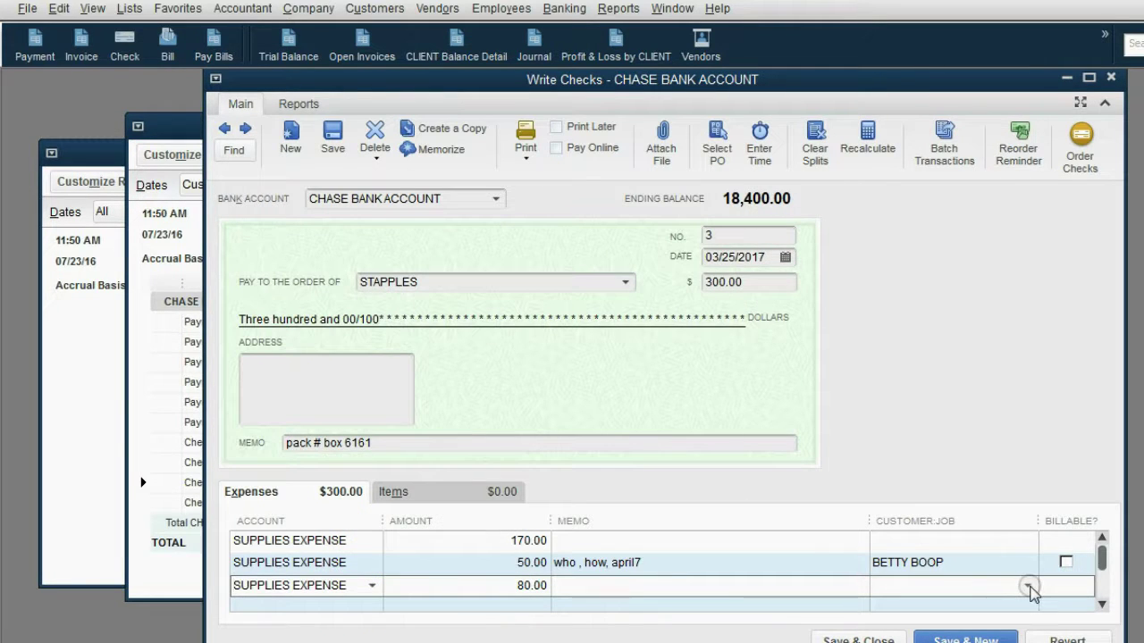
left_click(1027, 586)
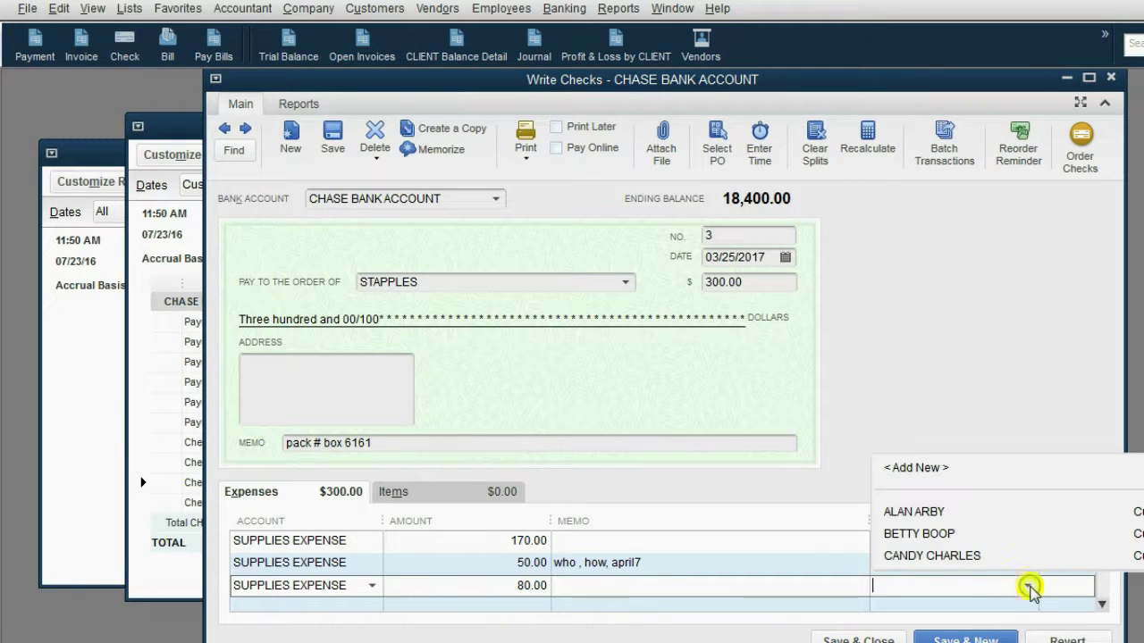
left_click(948, 516)
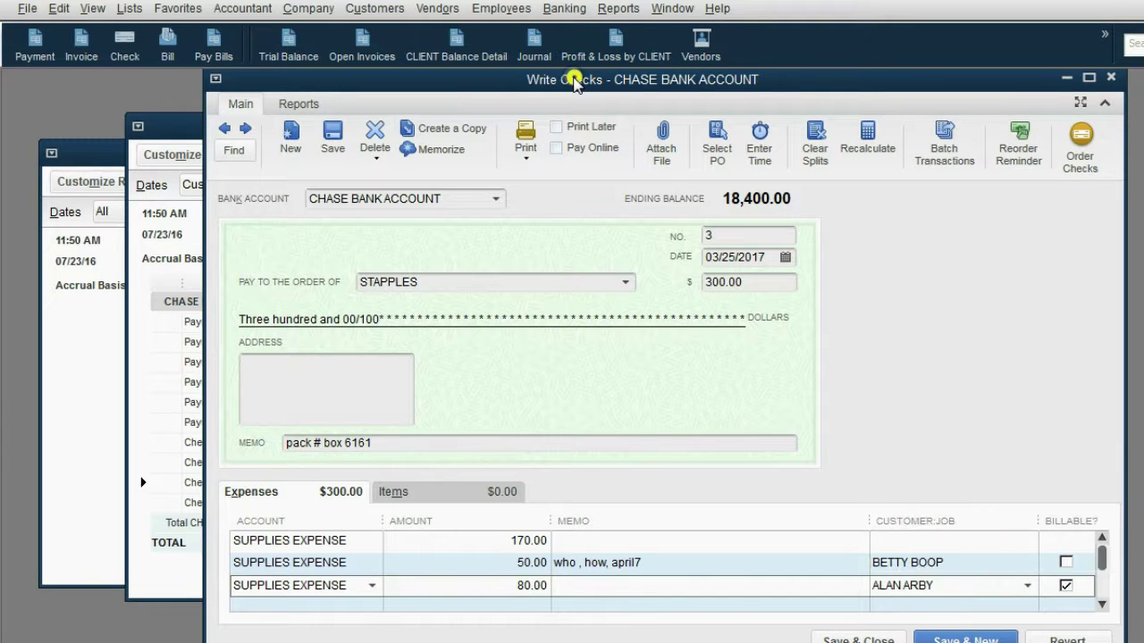
left_click_drag(578, 84, 516, 76)
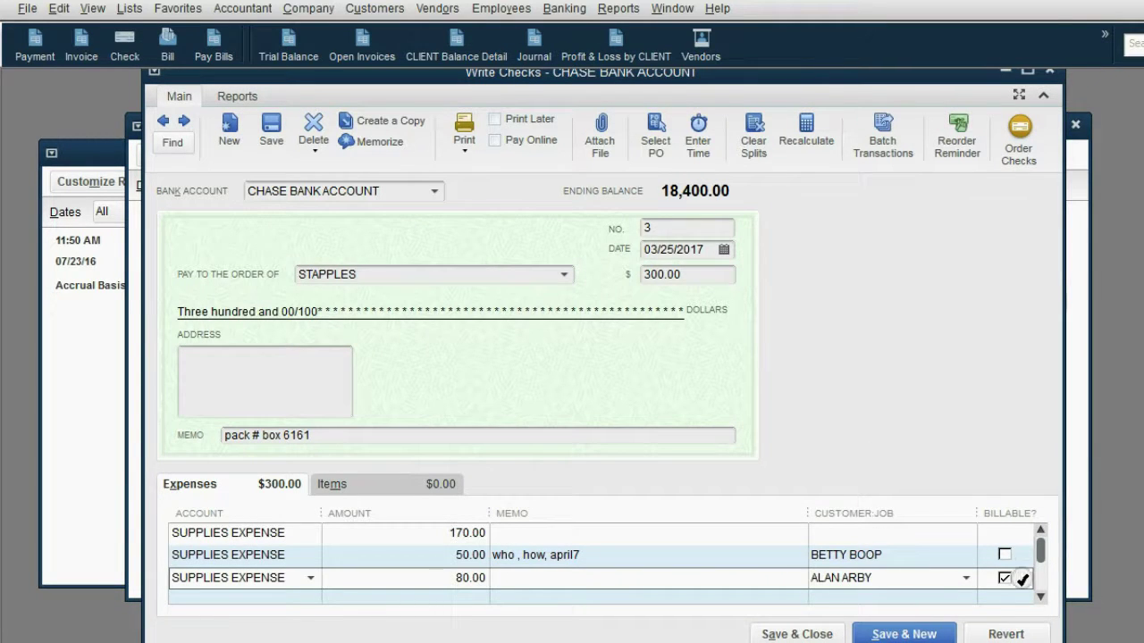
left_click(1006, 579)
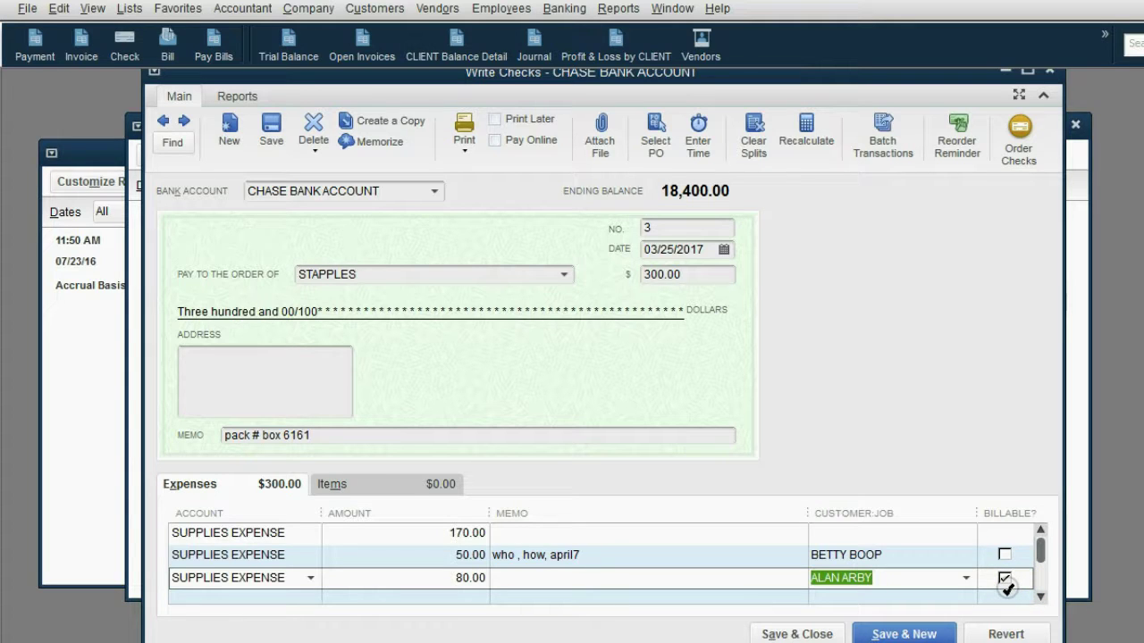
left_click(635, 579)
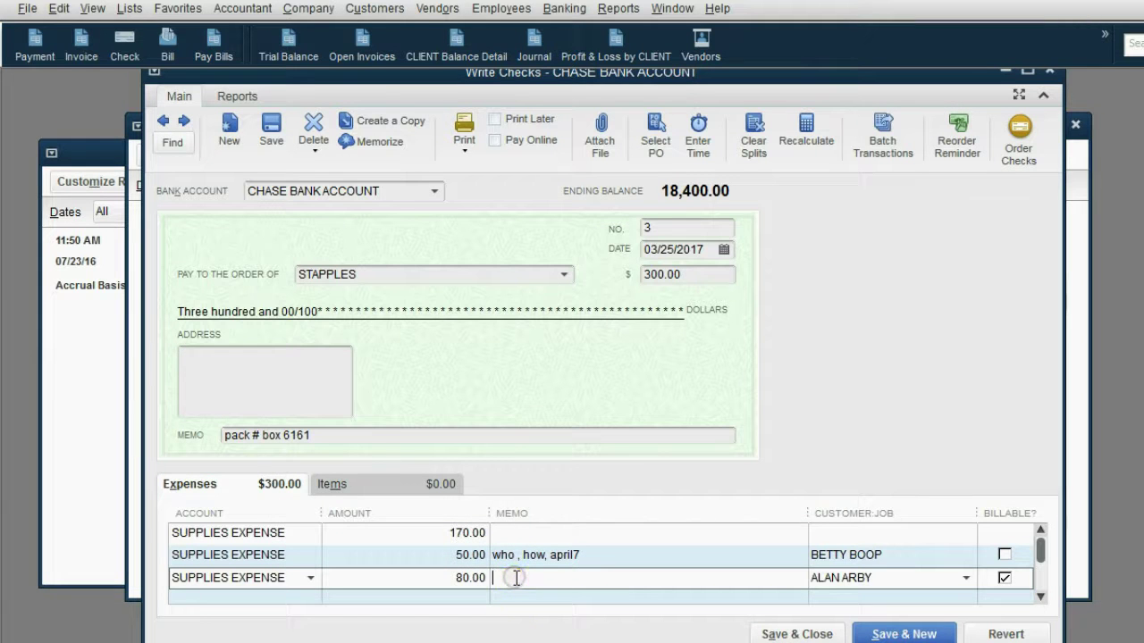
type("USED AP")
type("RIL 12")
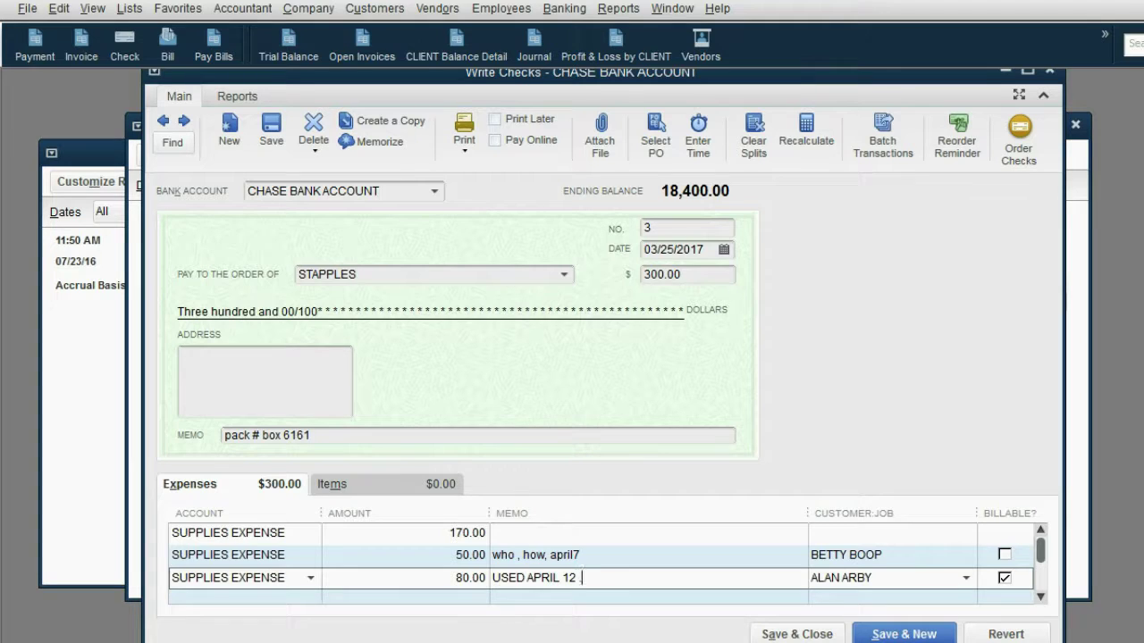
type(" .............")
Record the changed STAPPLES check and reopen the Chase Bank transactions report from the Trial Balance.
left_click(780, 635)
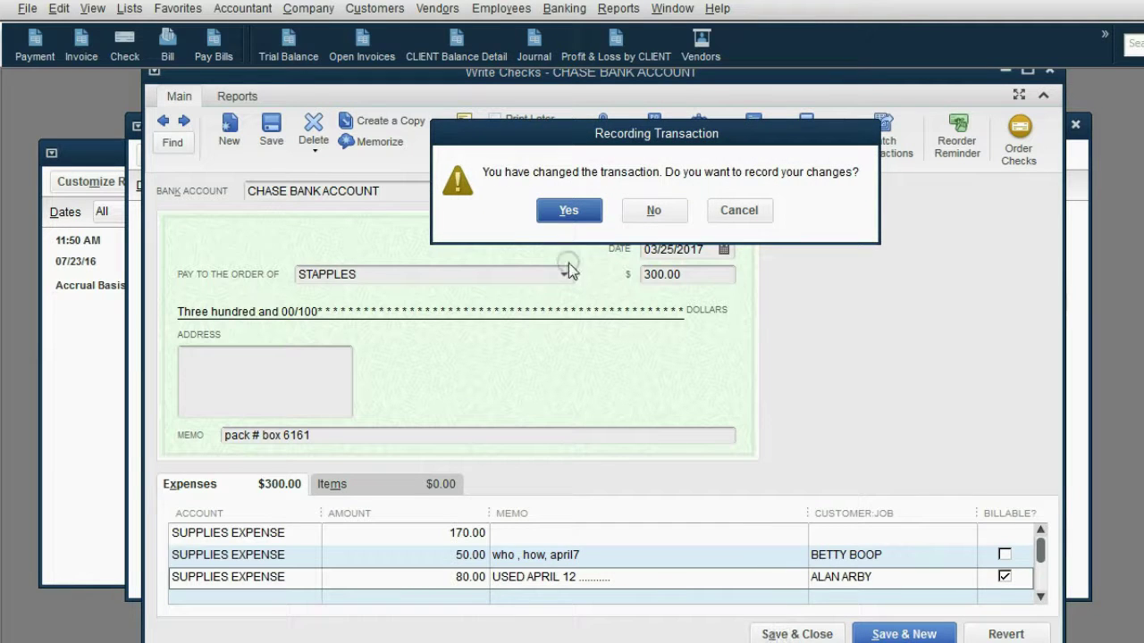
left_click(565, 213)
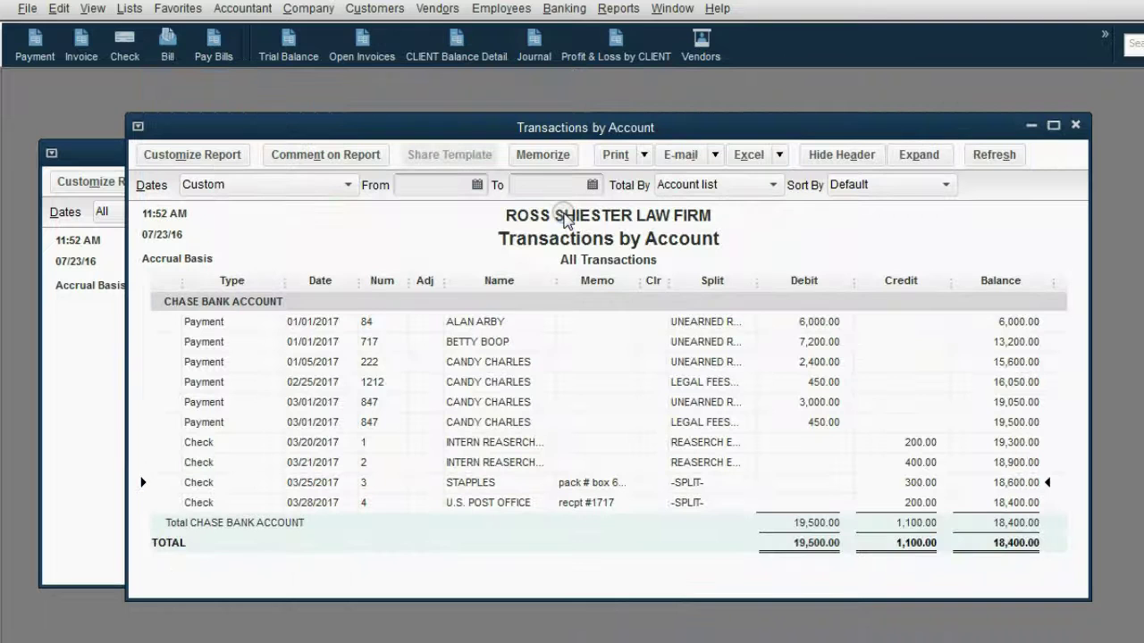
left_click(1077, 126)
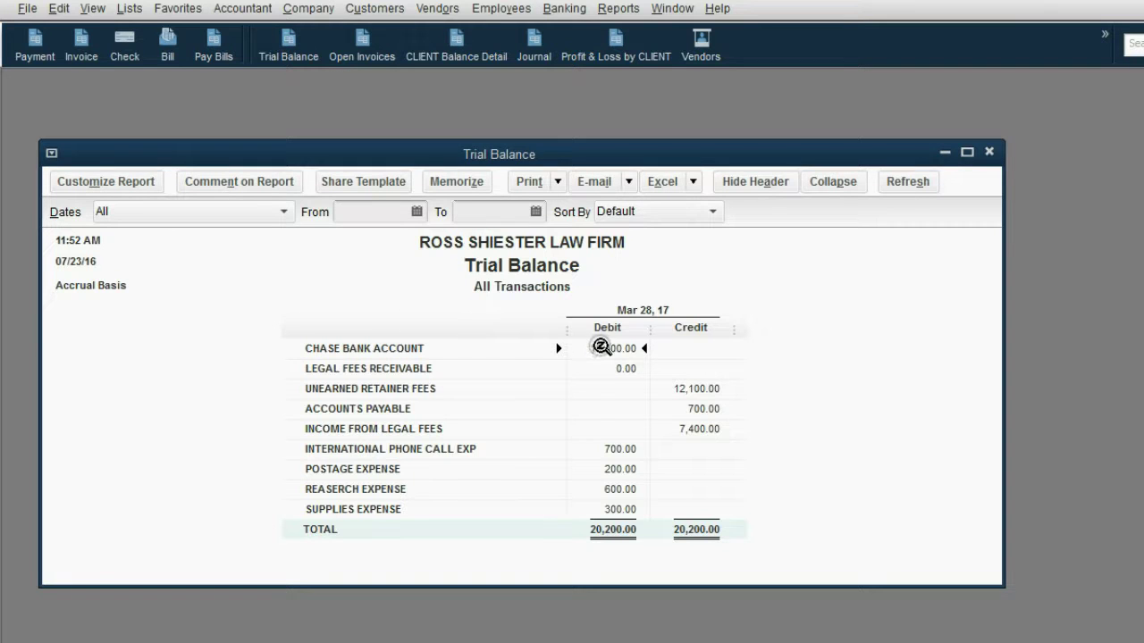
left_click(605, 347)
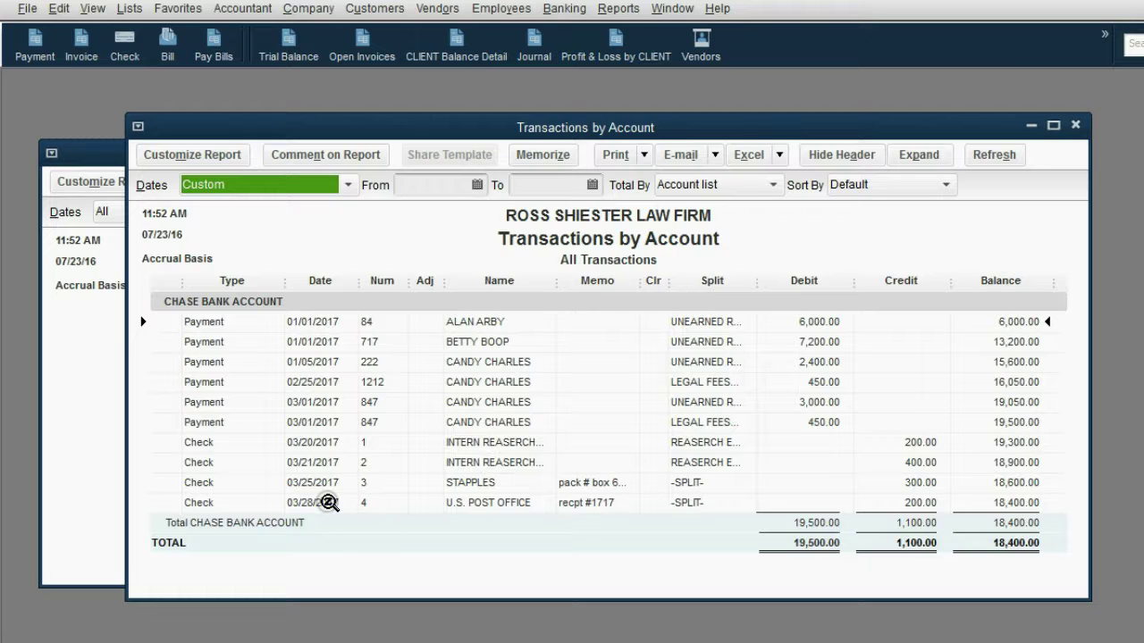
Open the U.S. POST OFFICE check and reduce its first postage line from 175.00 to 110.00.
double_click(309, 501)
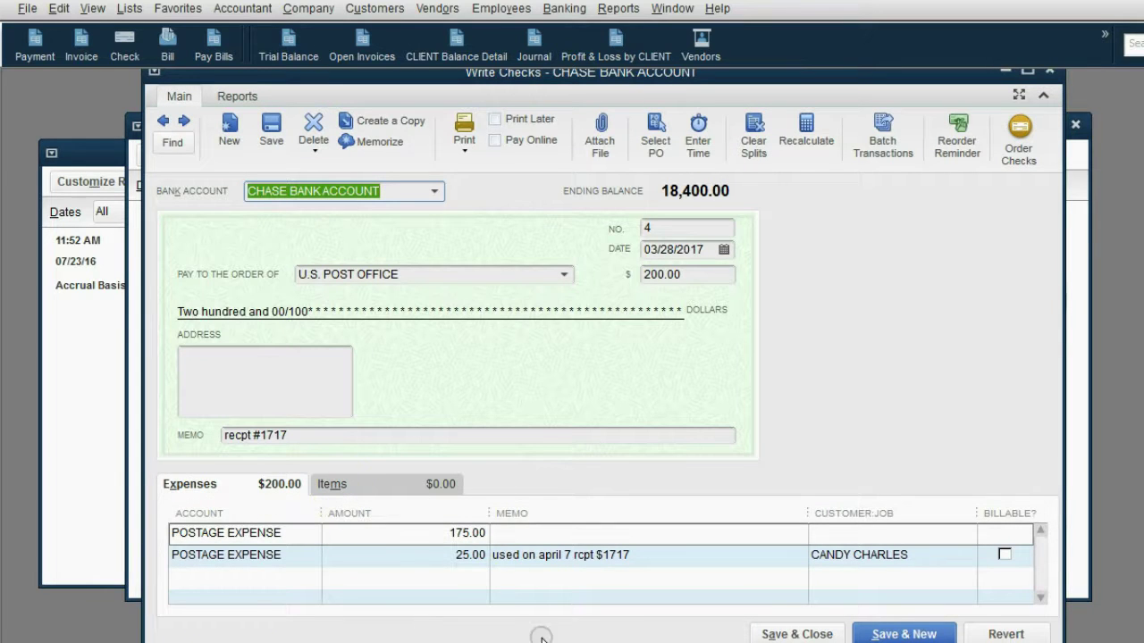
left_click_drag(553, 77, 543, 76)
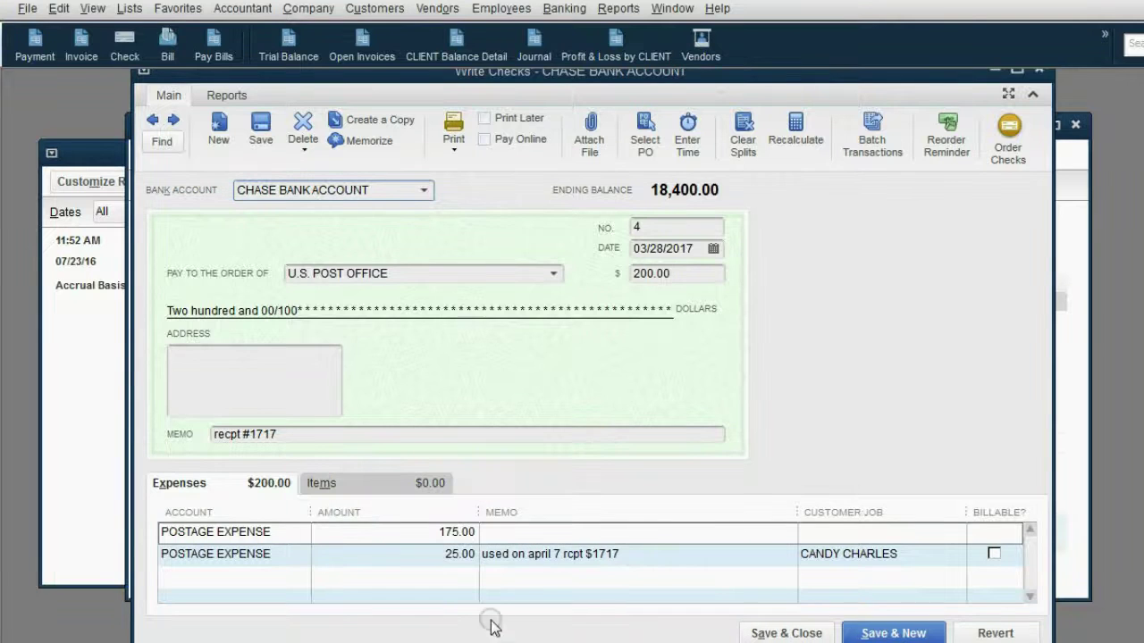
left_click(466, 532)
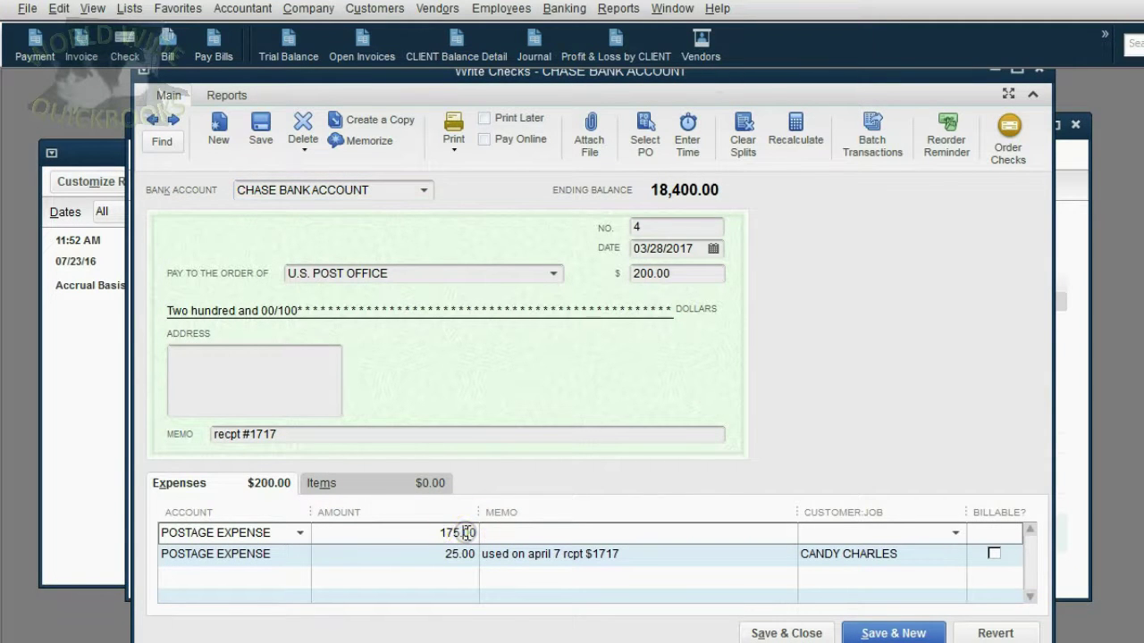
left_click_drag(422, 532, 520, 528)
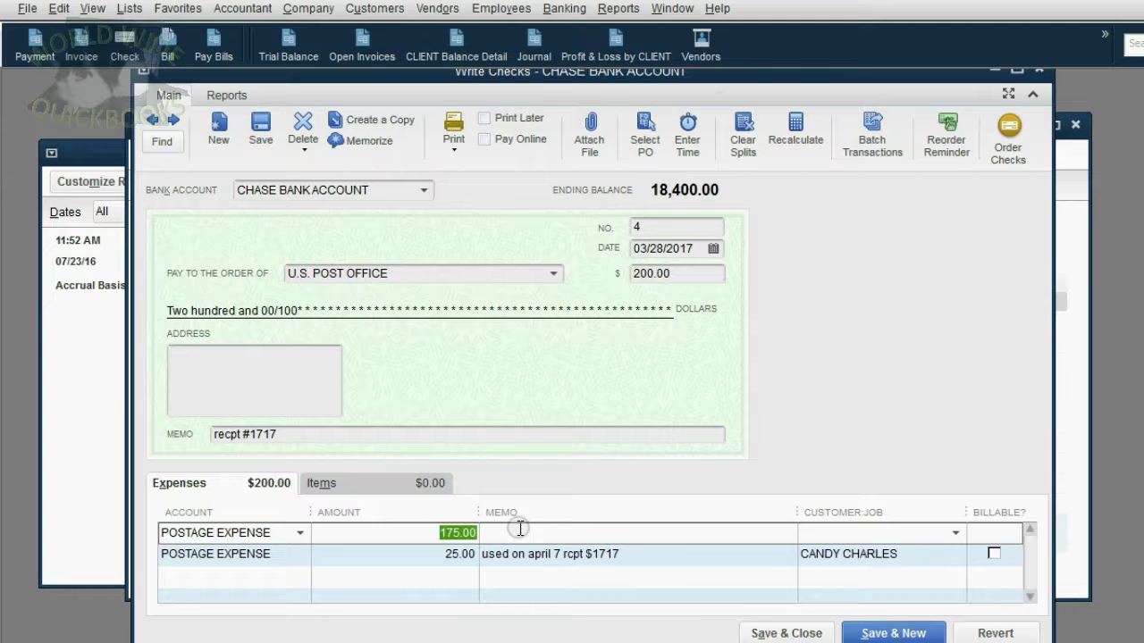
type("110")
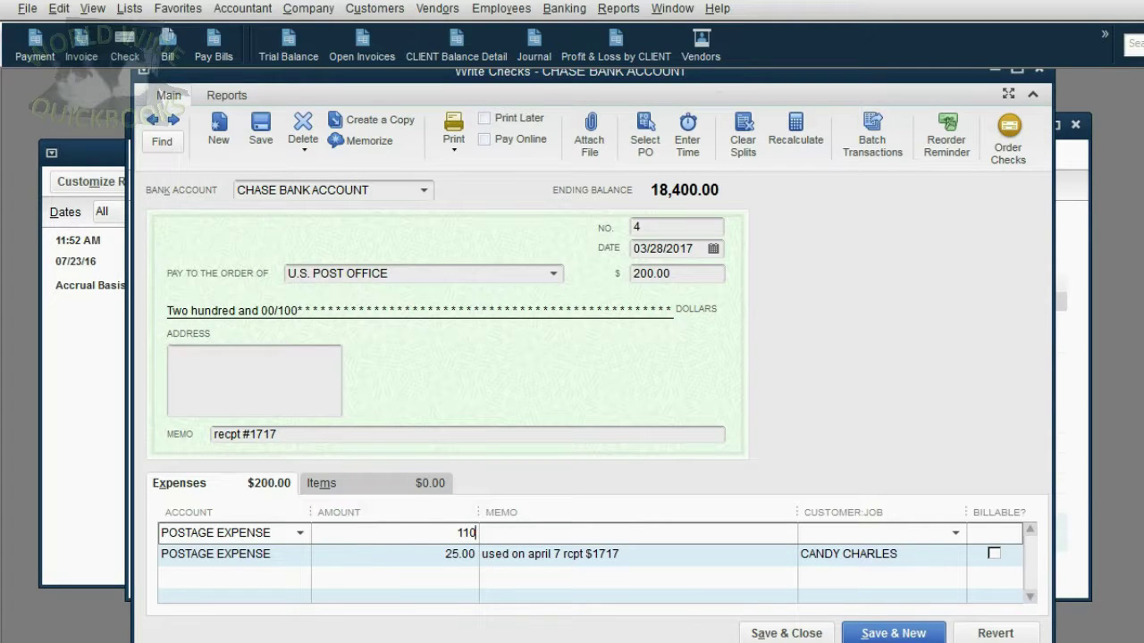
left_click(519, 528)
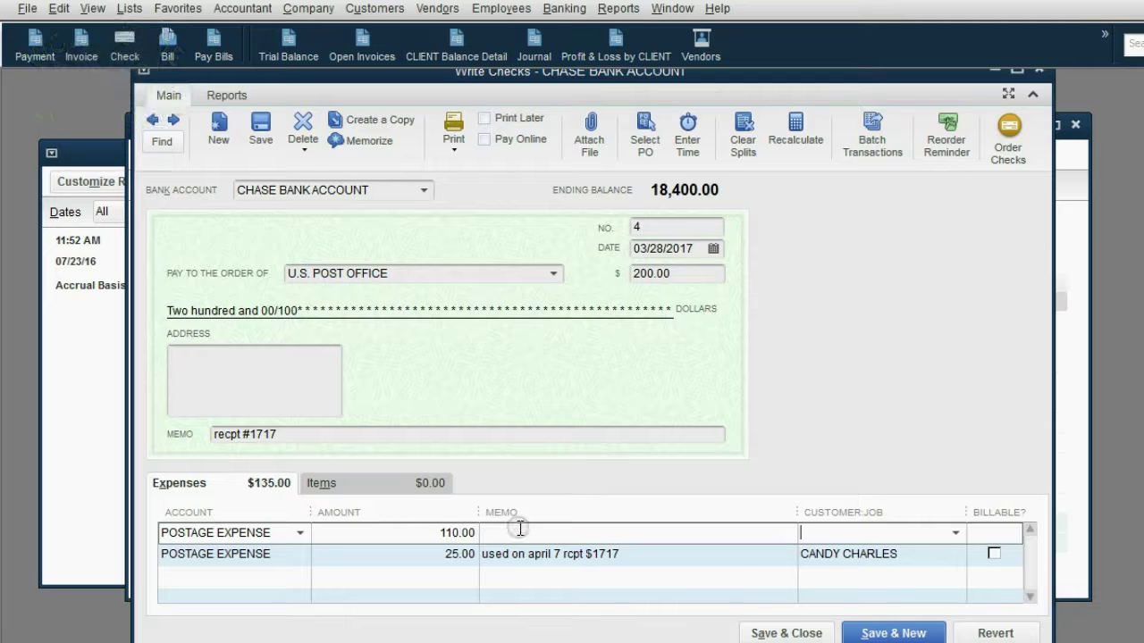
key("Down")
key("Tab")
key("Tab")
key("Tab")
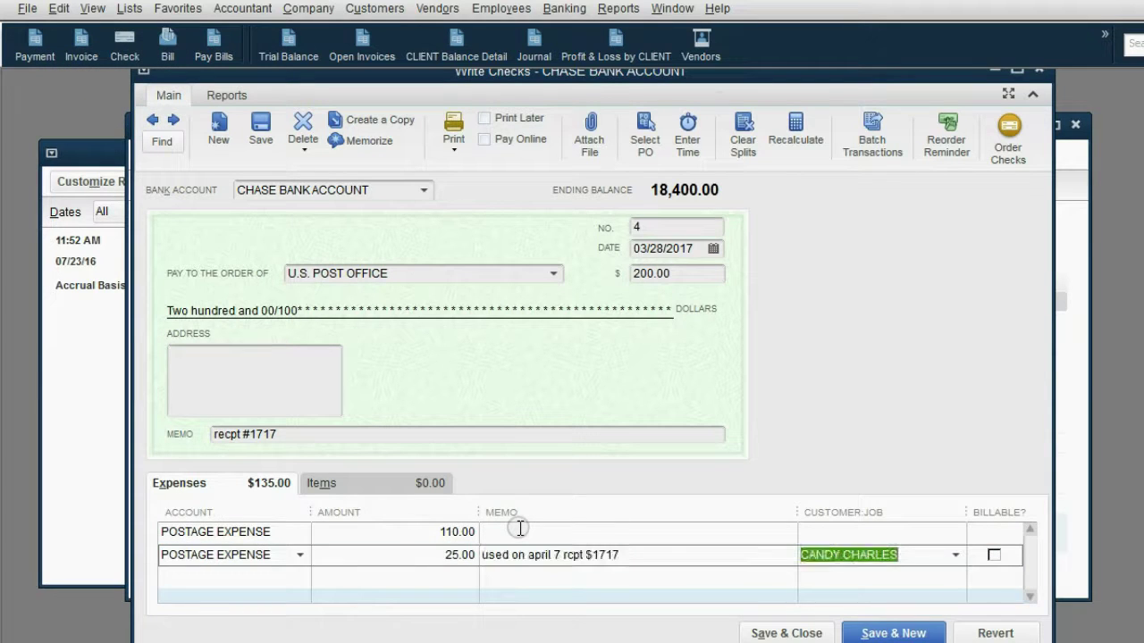
key("Tab")
key("Tab")
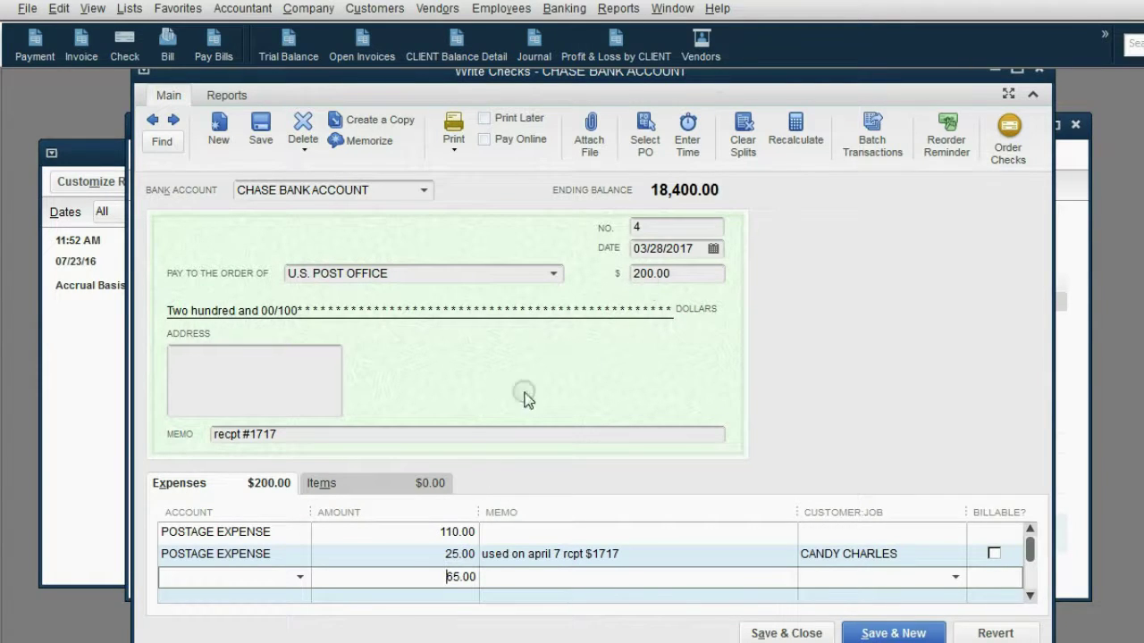
Charge the 65.00 line to POSTAGE EXPENSE, billable to Betty Boop, memo 'USED ON ARIL 17', and record the check.
left_click(299, 577)
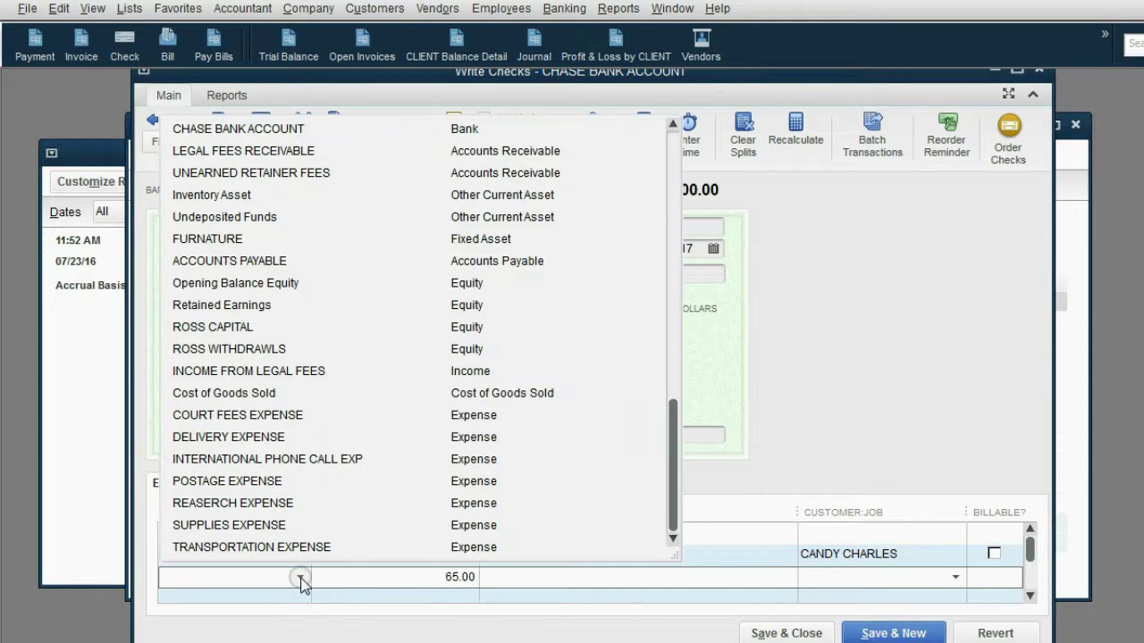
left_click(279, 481)
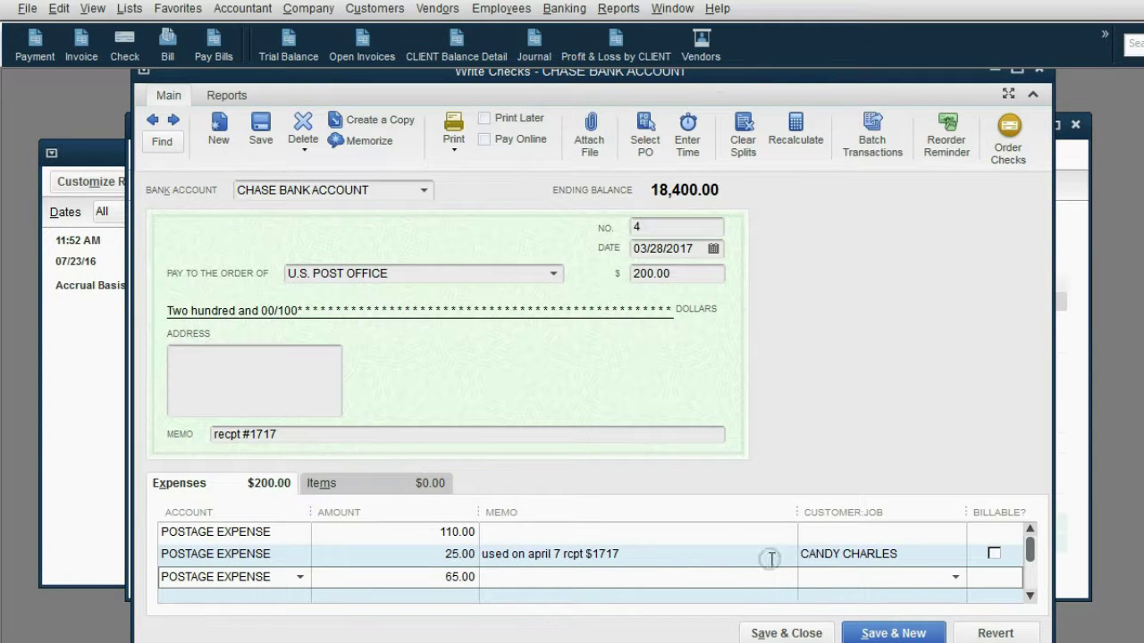
left_click(958, 576)
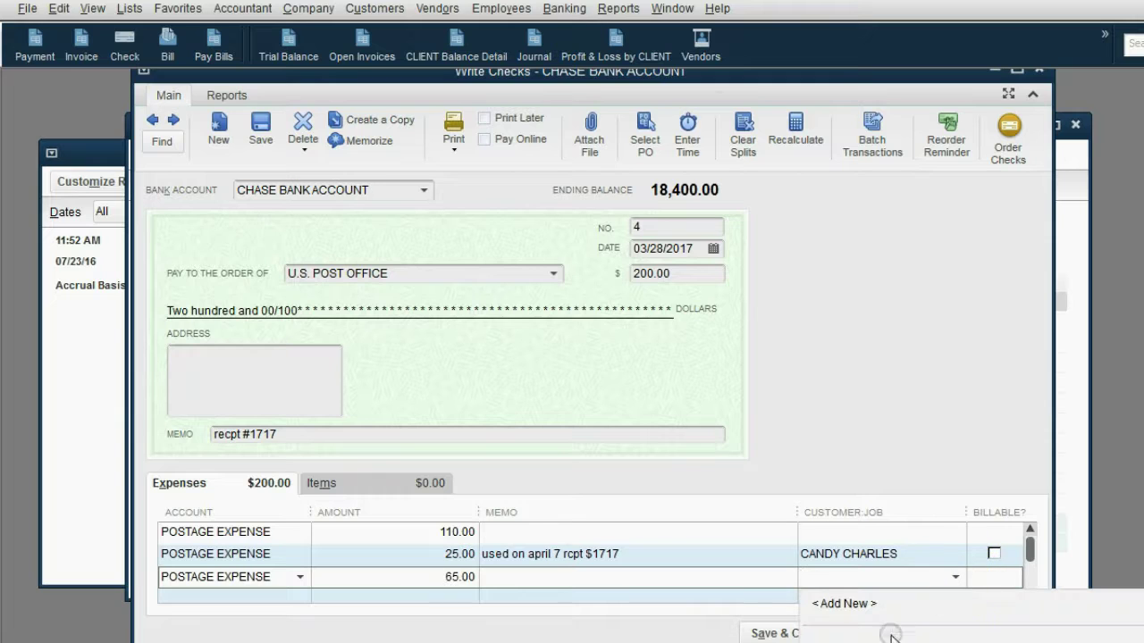
type("b")
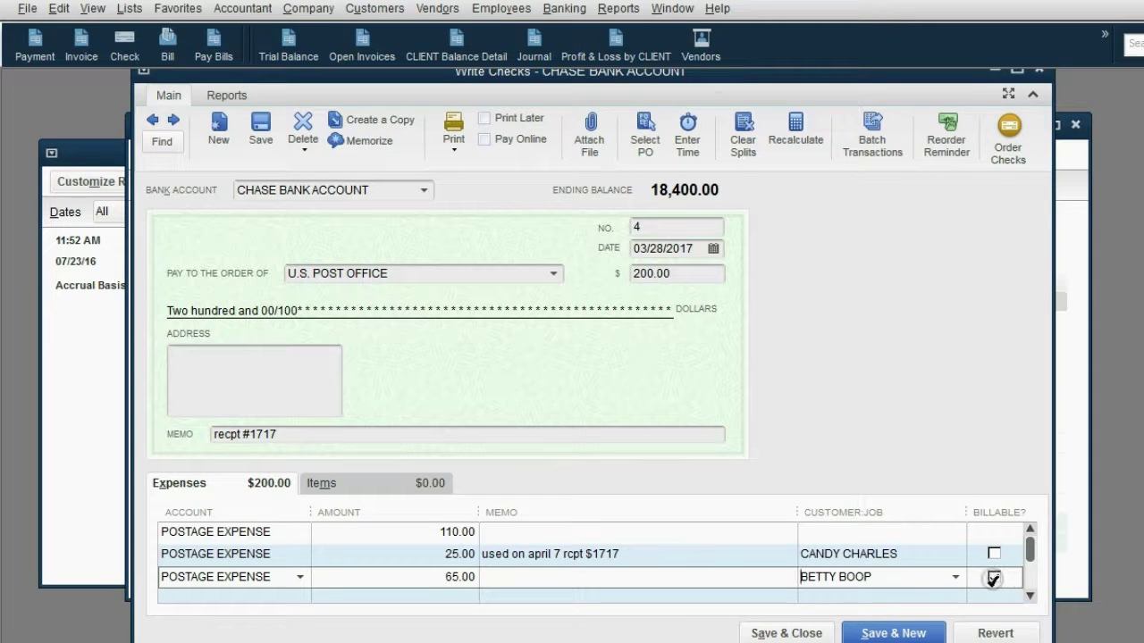
left_click(679, 577)
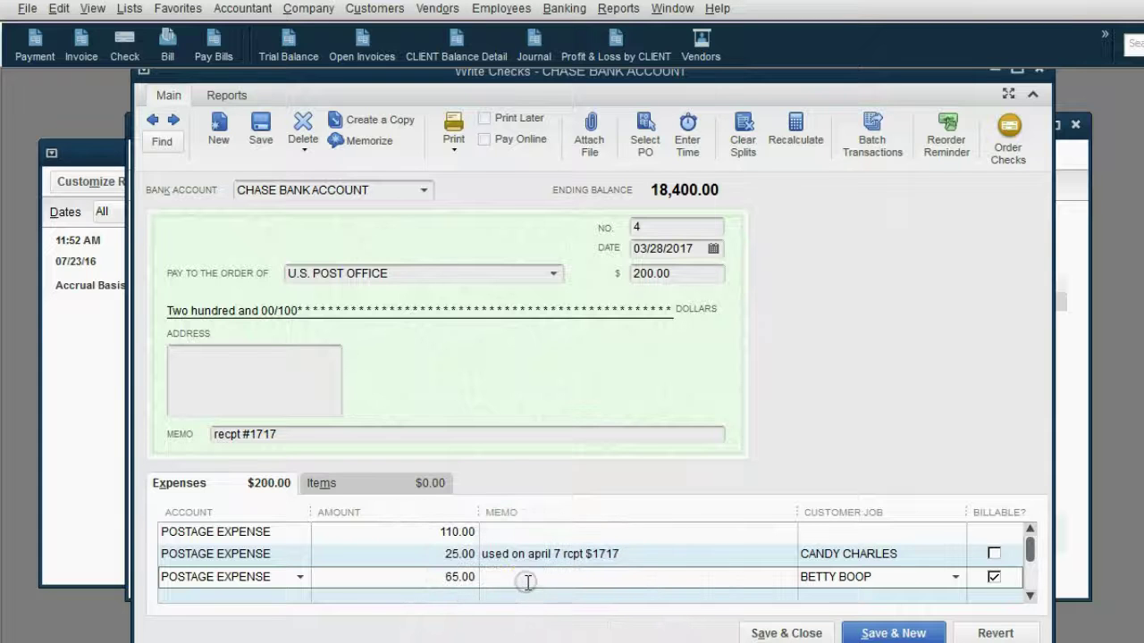
left_click(525, 581)
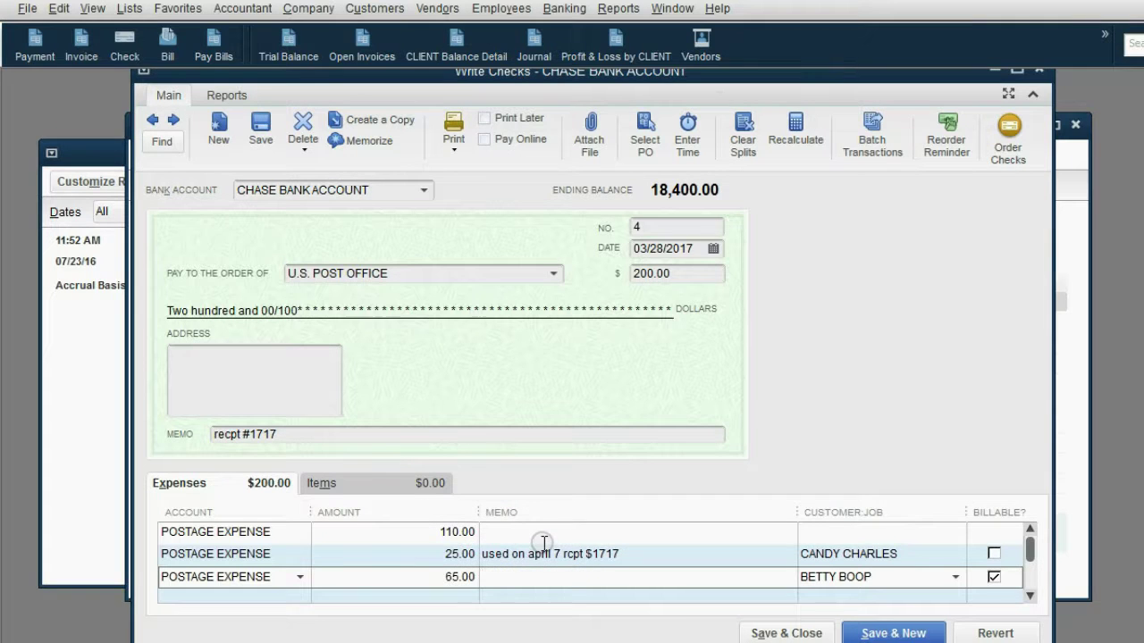
type("USED ON ")
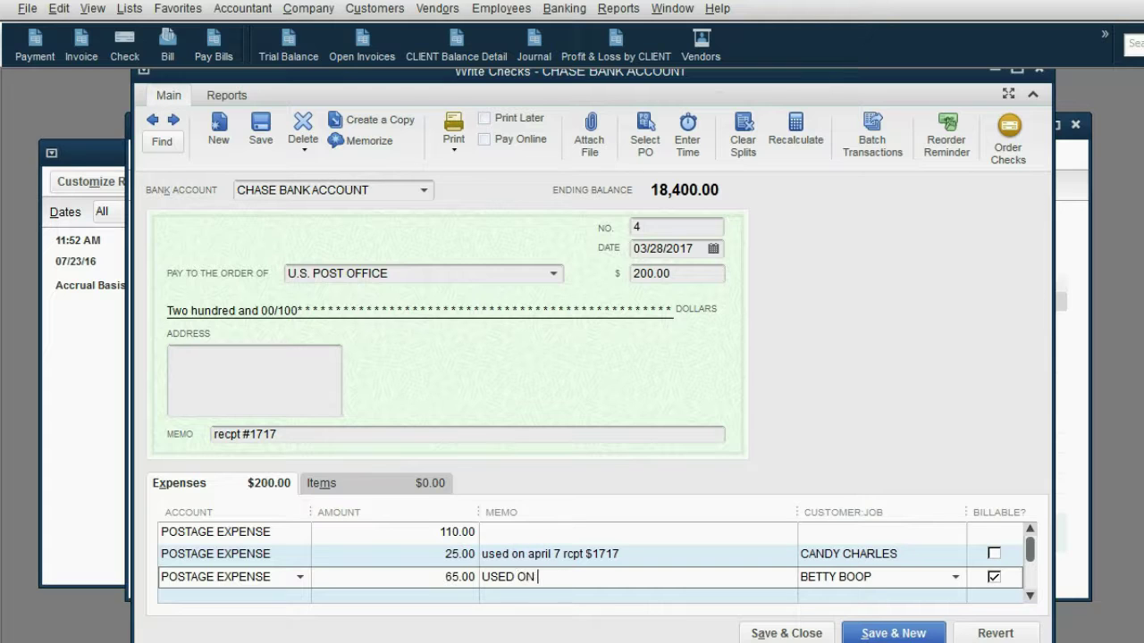
type("ARIL ")
type("17")
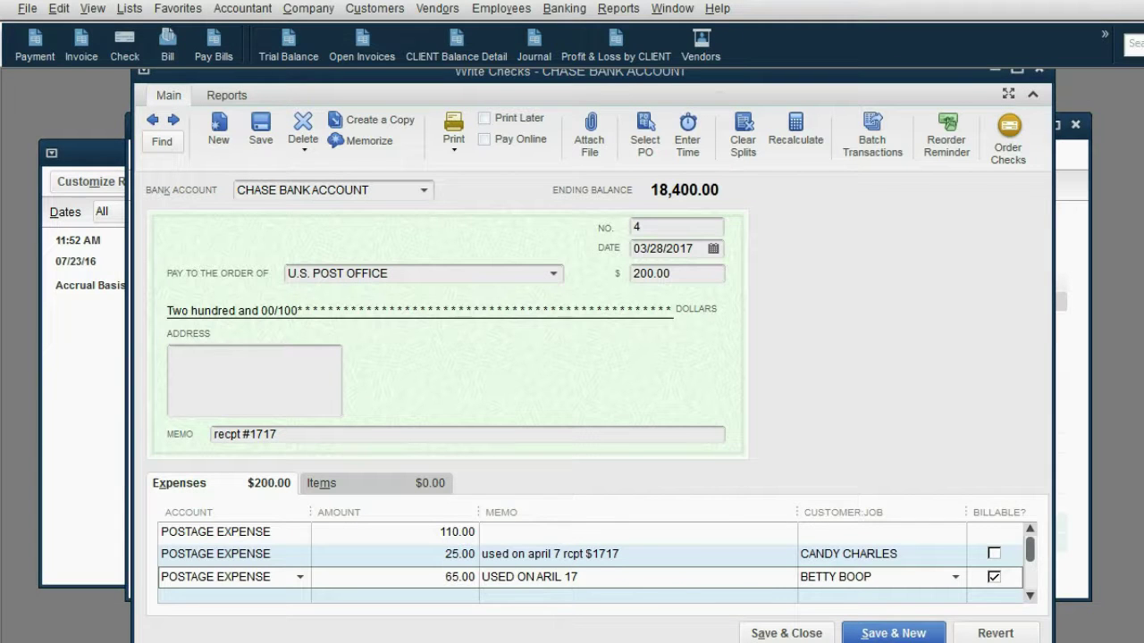
key("Tab")
key("Tab")
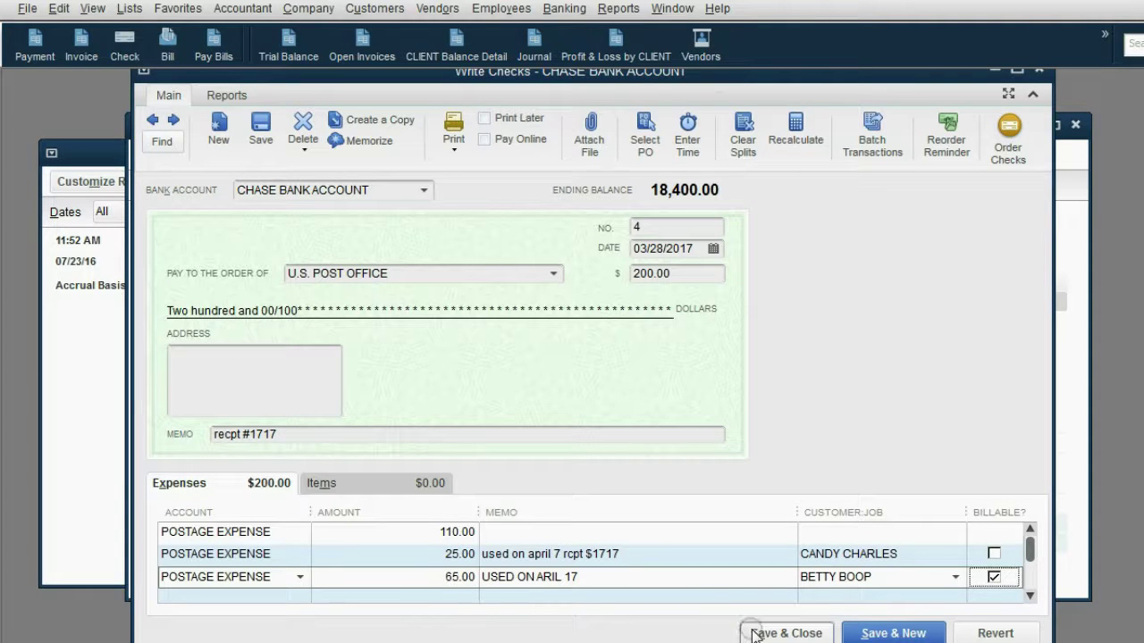
left_click(755, 633)
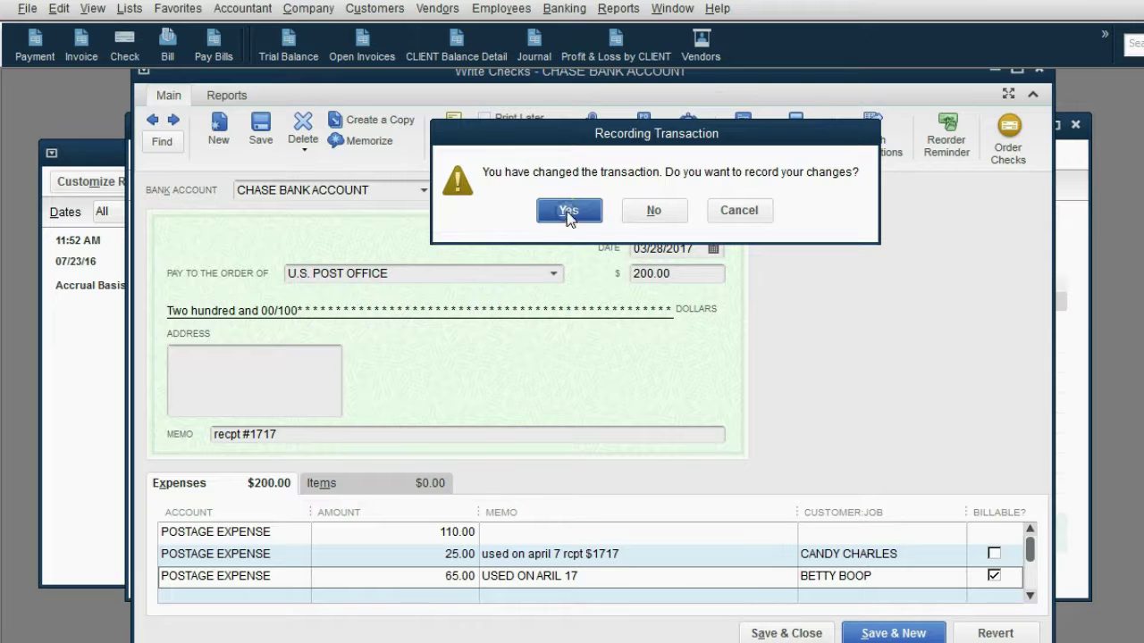
left_click(566, 210)
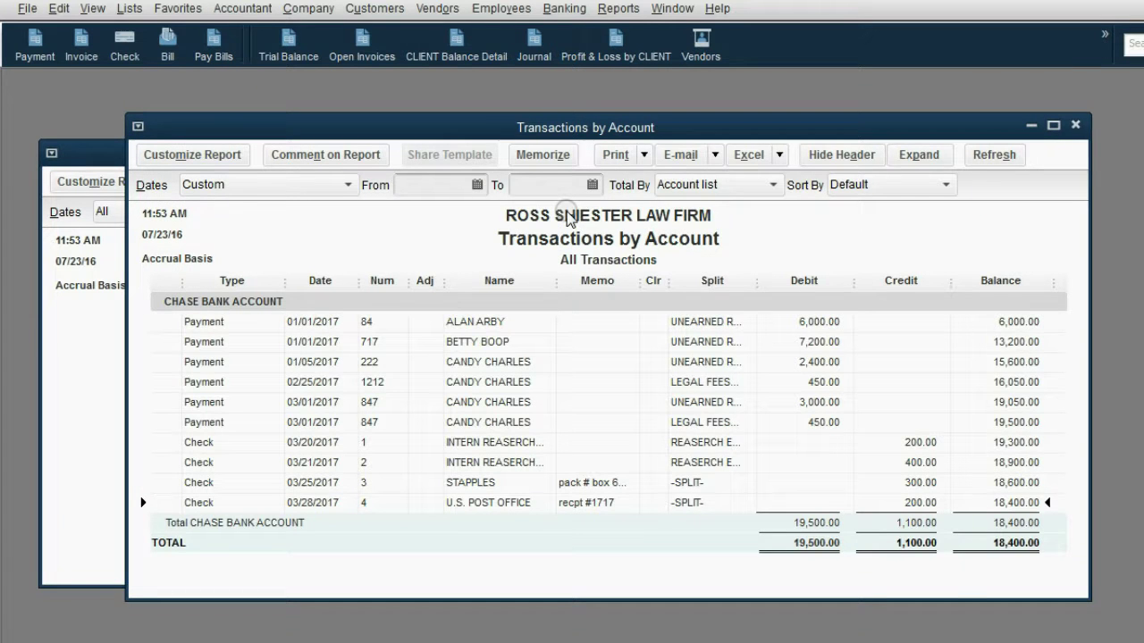
Close the transactions report, reveal the slide's answer 'Unbilled Cost by Job report', and minimize the slide show.
key("Escape")
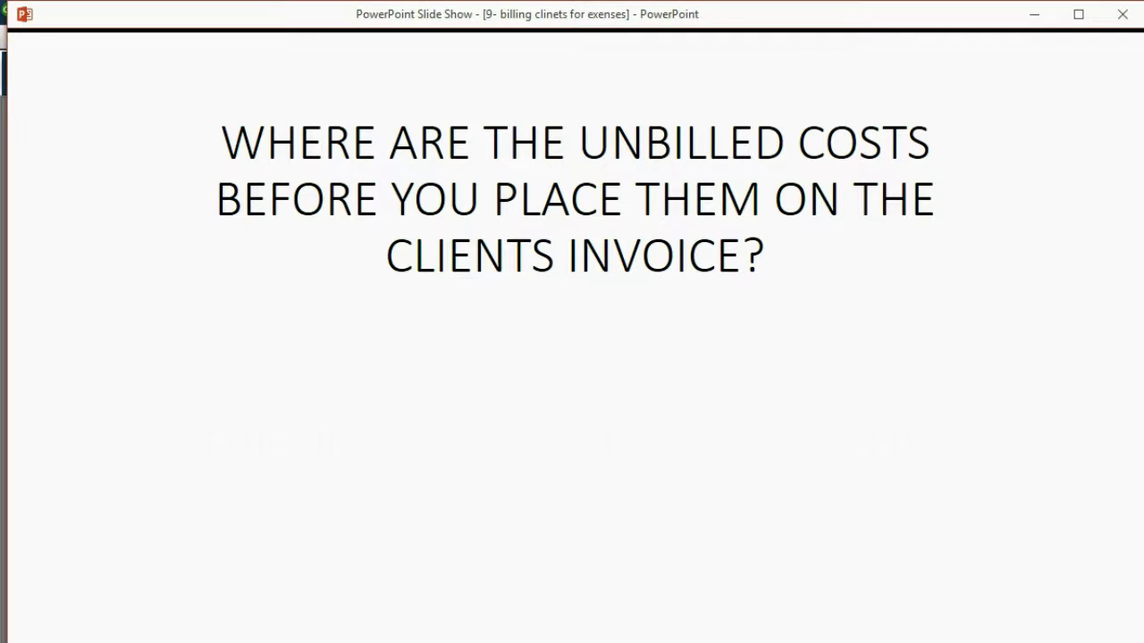
key("space")
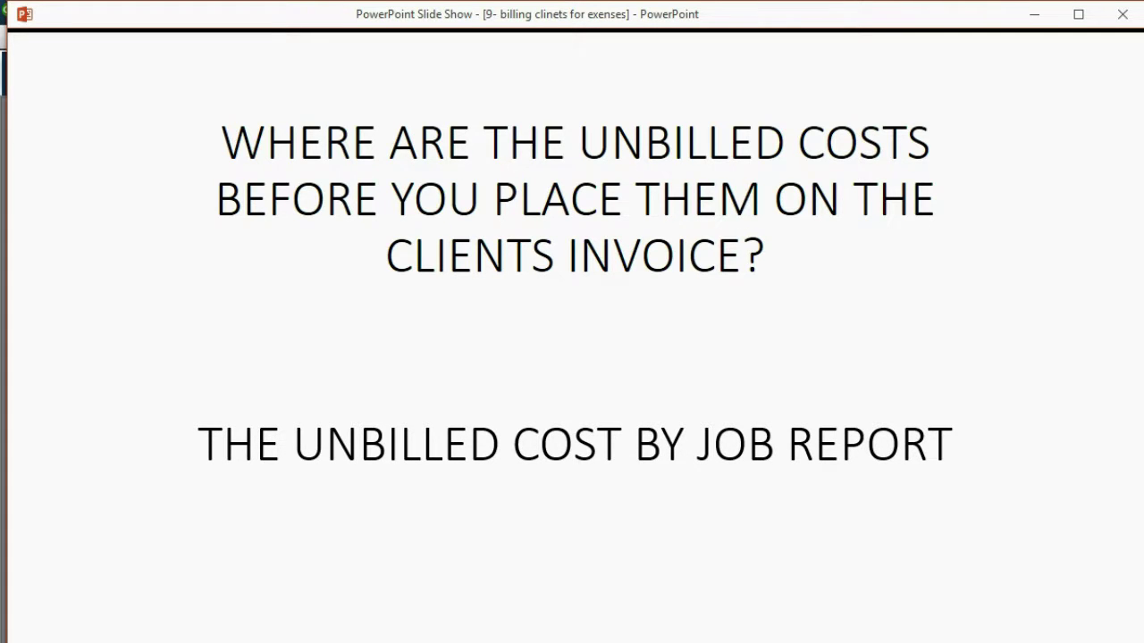
left_click(1034, 14)
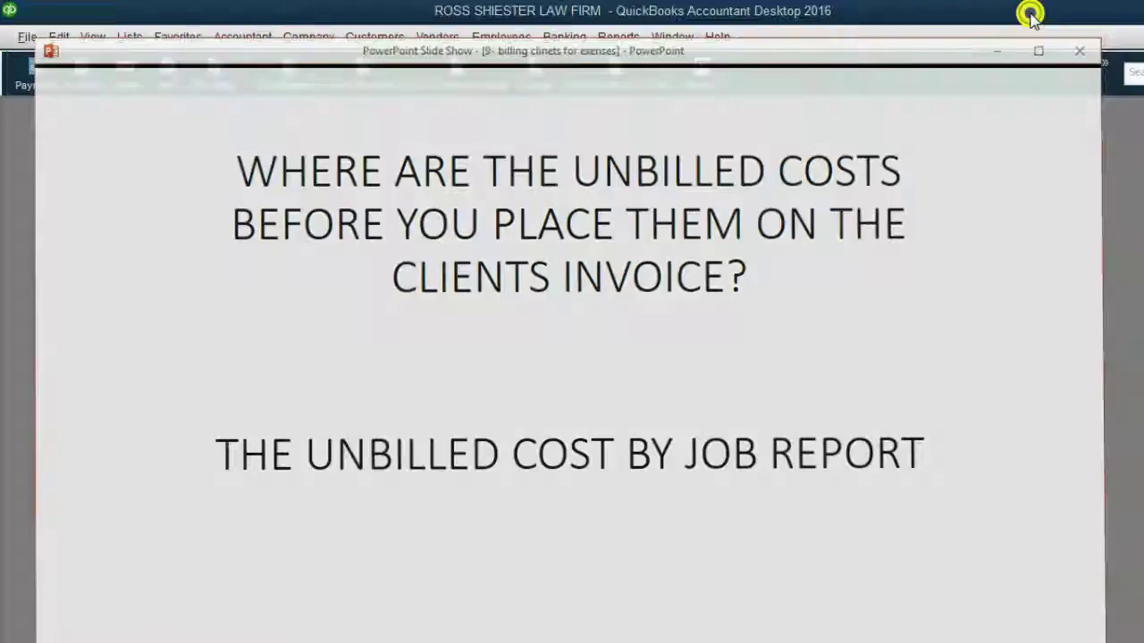
Run the Unbilled Costs by Job report and widen its Memo column to show full memos.
left_click(618, 37)
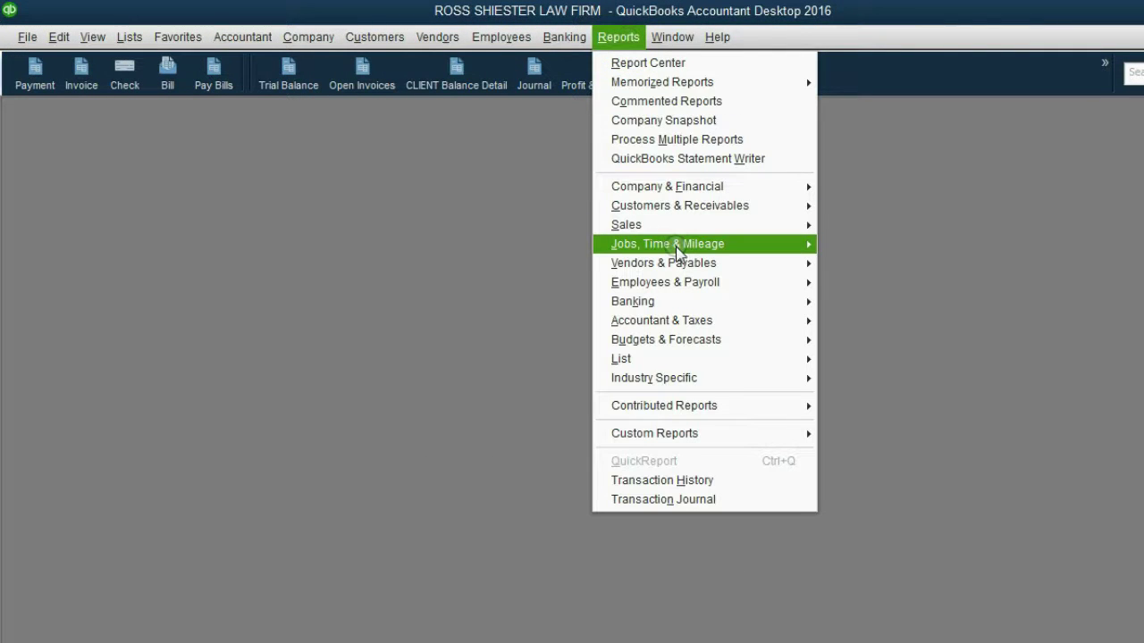
mouse_move(668, 244)
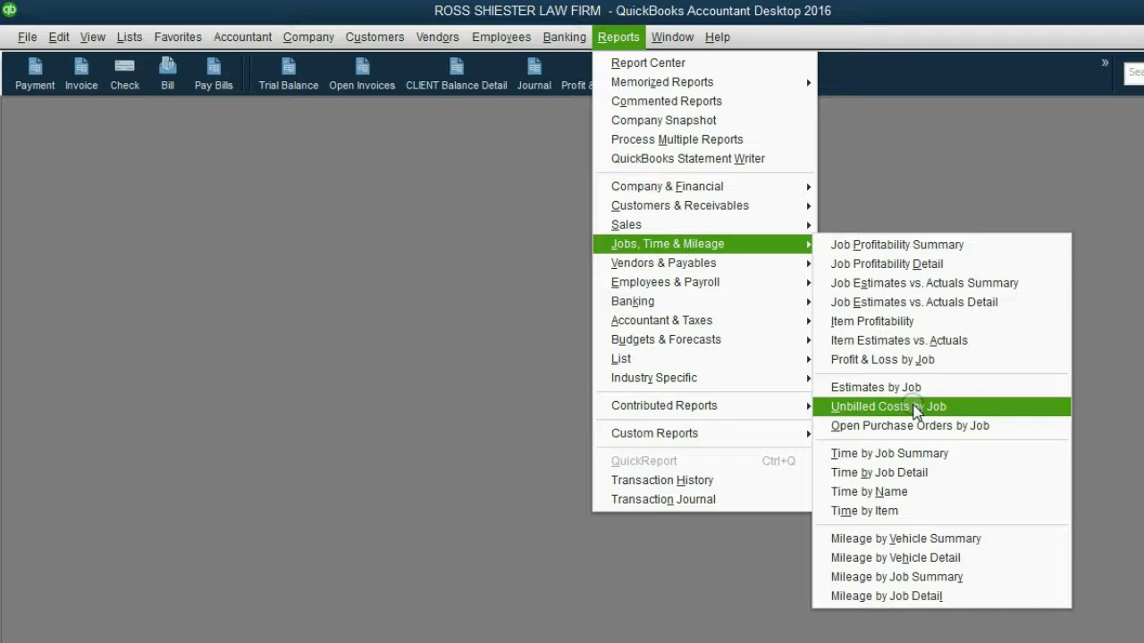
left_click(916, 413)
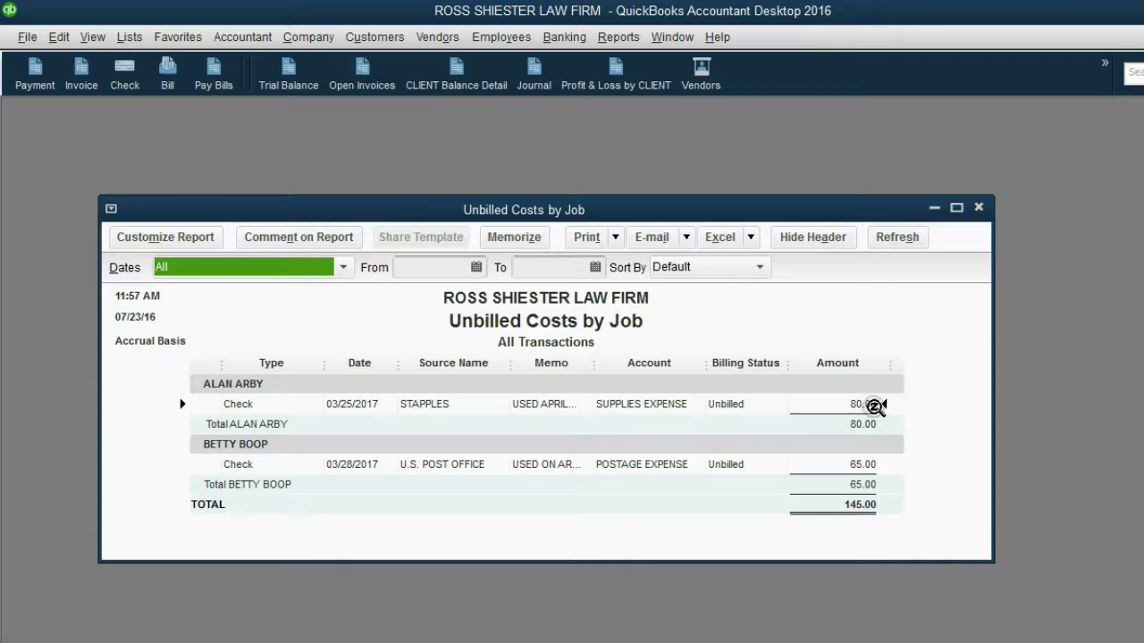
left_click(752, 406)
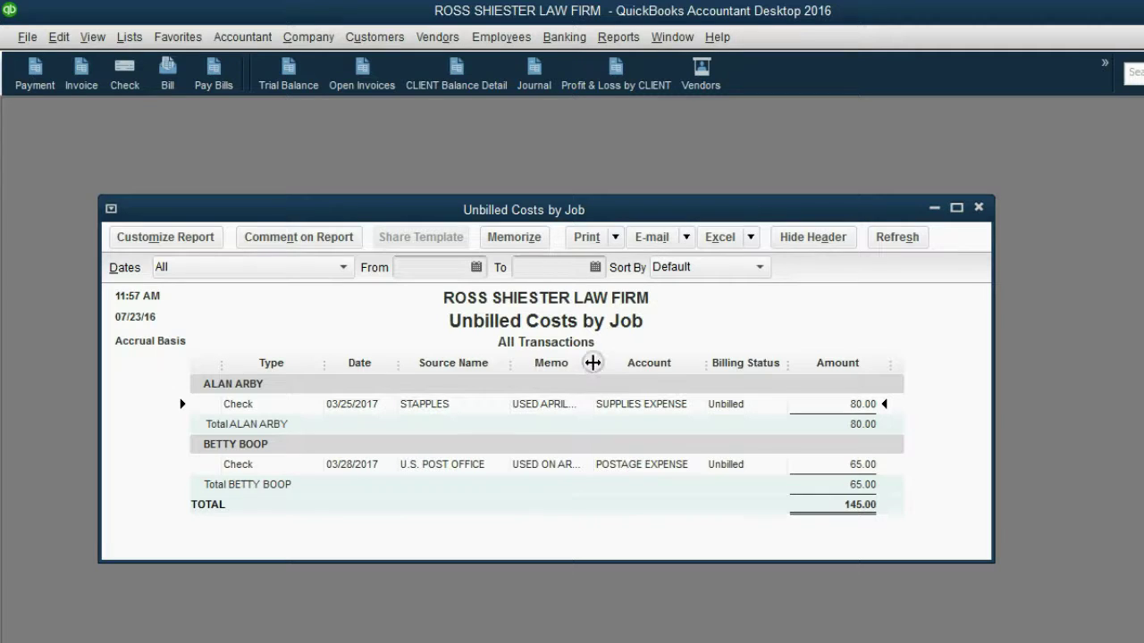
left_click_drag(594, 363, 657, 363)
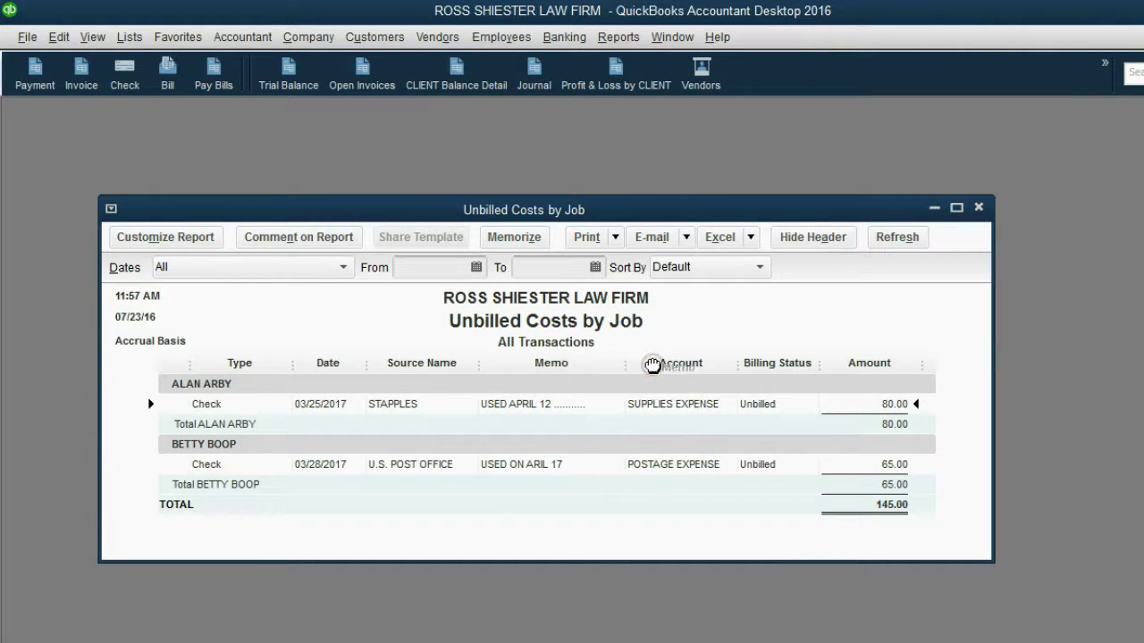
left_click_drag(627, 364, 656, 363)
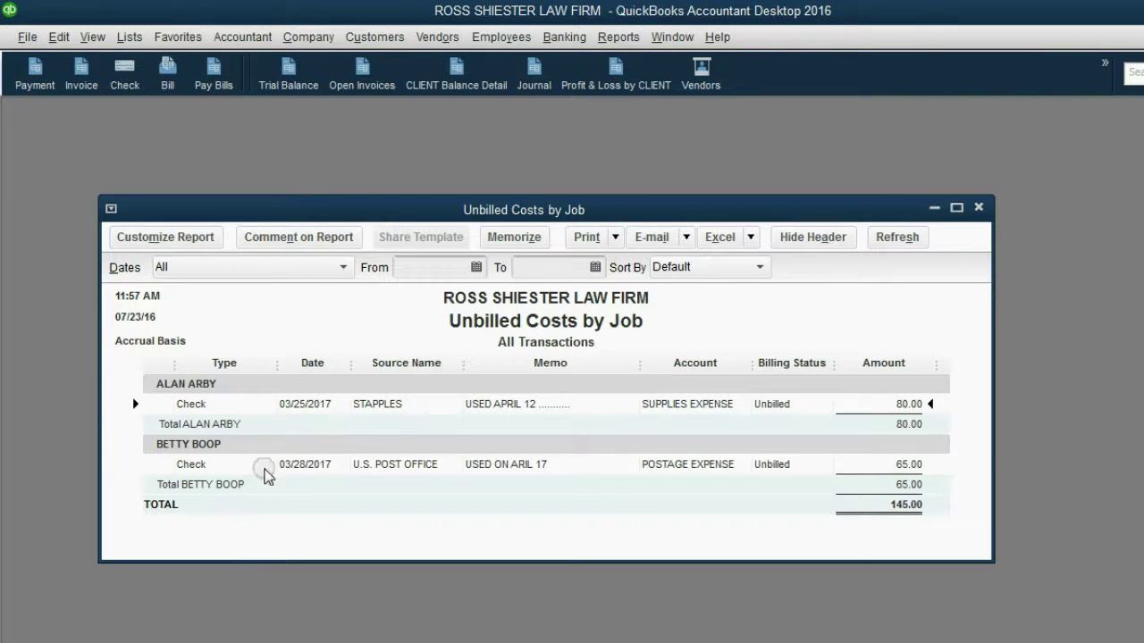
left_click(262, 469)
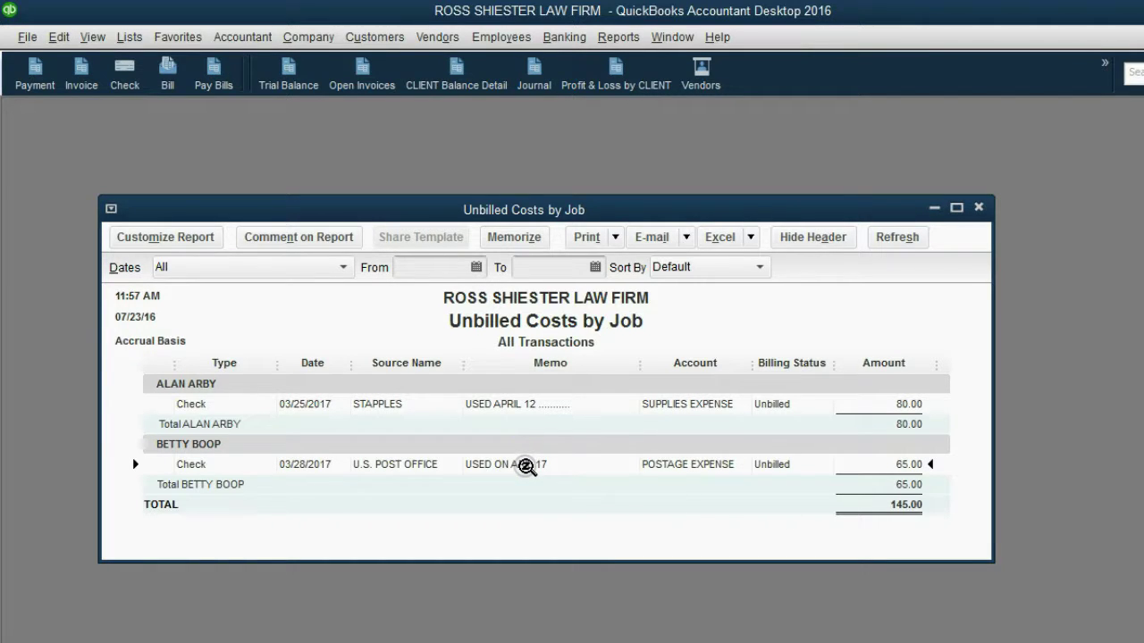
left_click(219, 384)
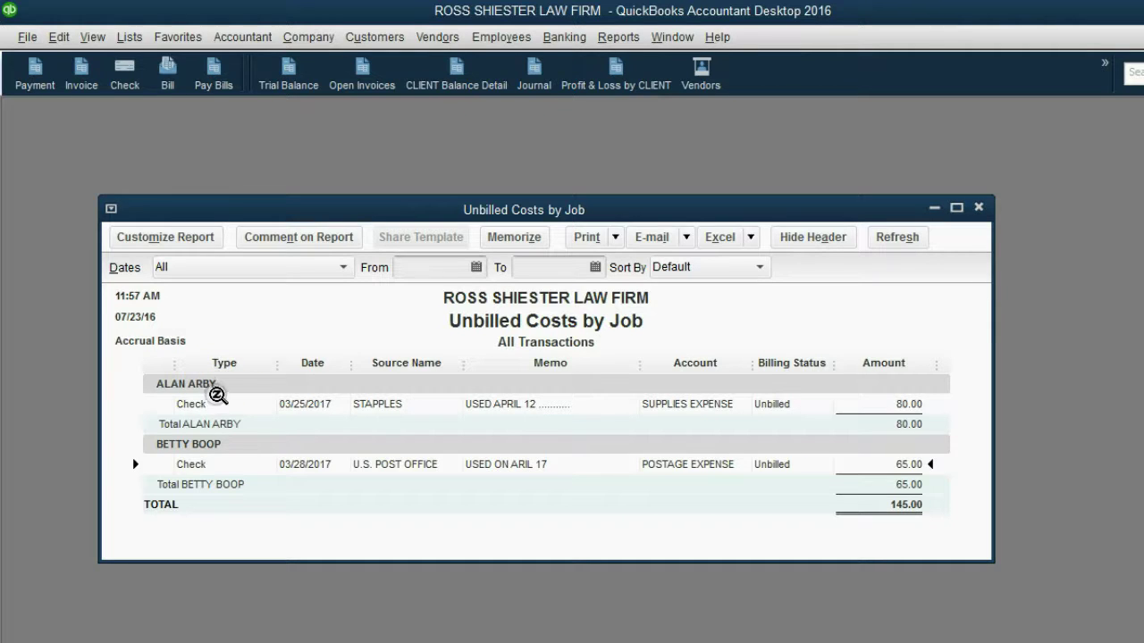
left_click(539, 440)
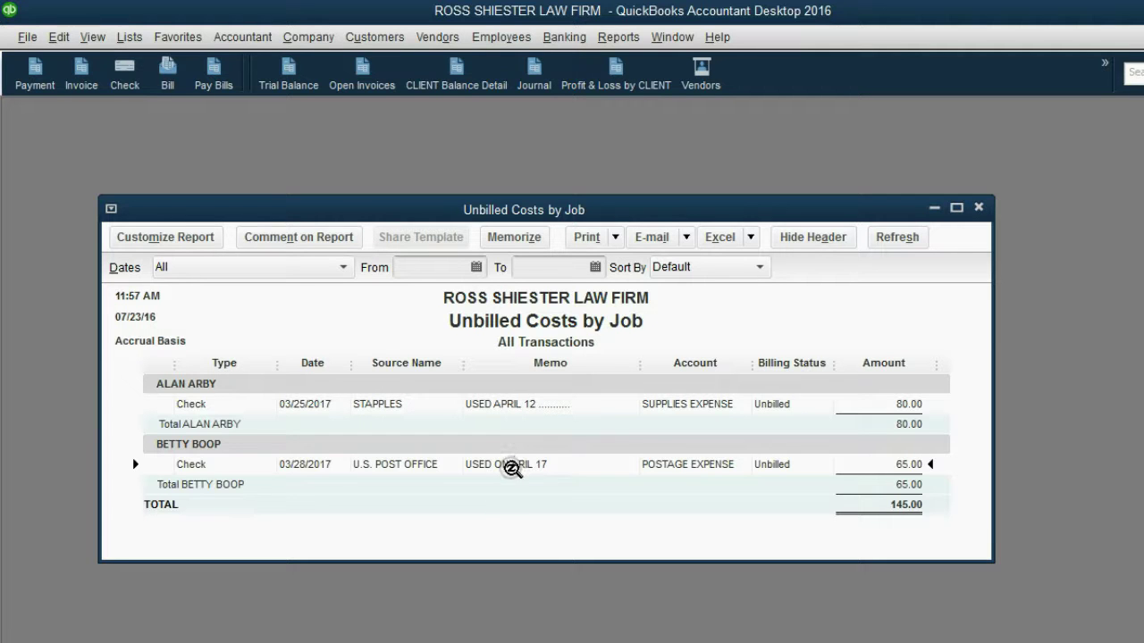
double_click(511, 468)
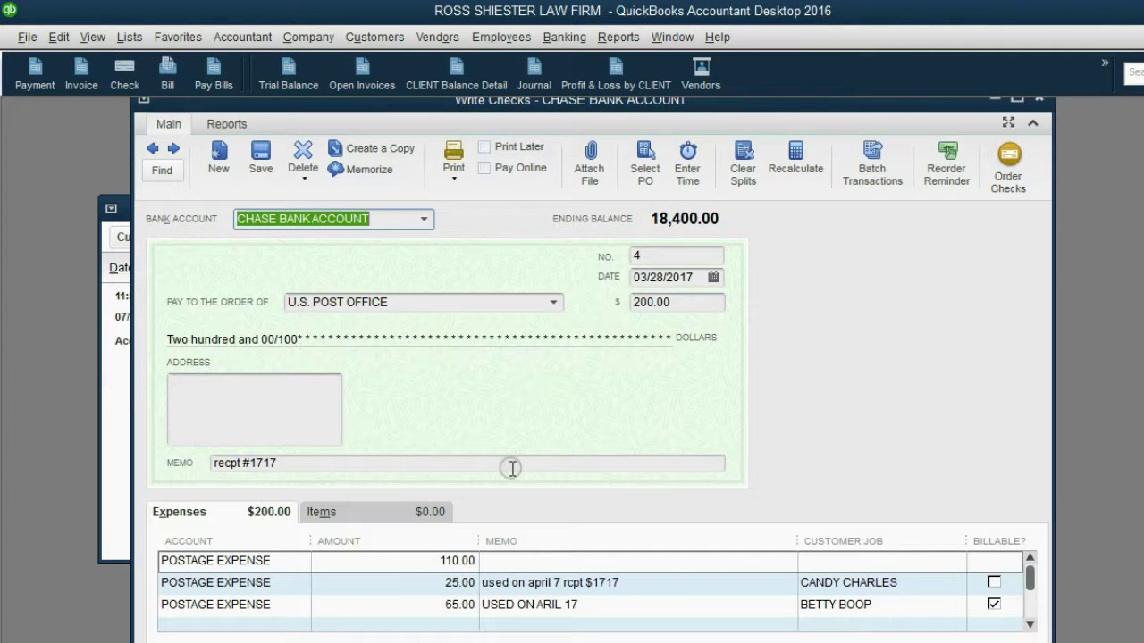
left_click(1041, 102)
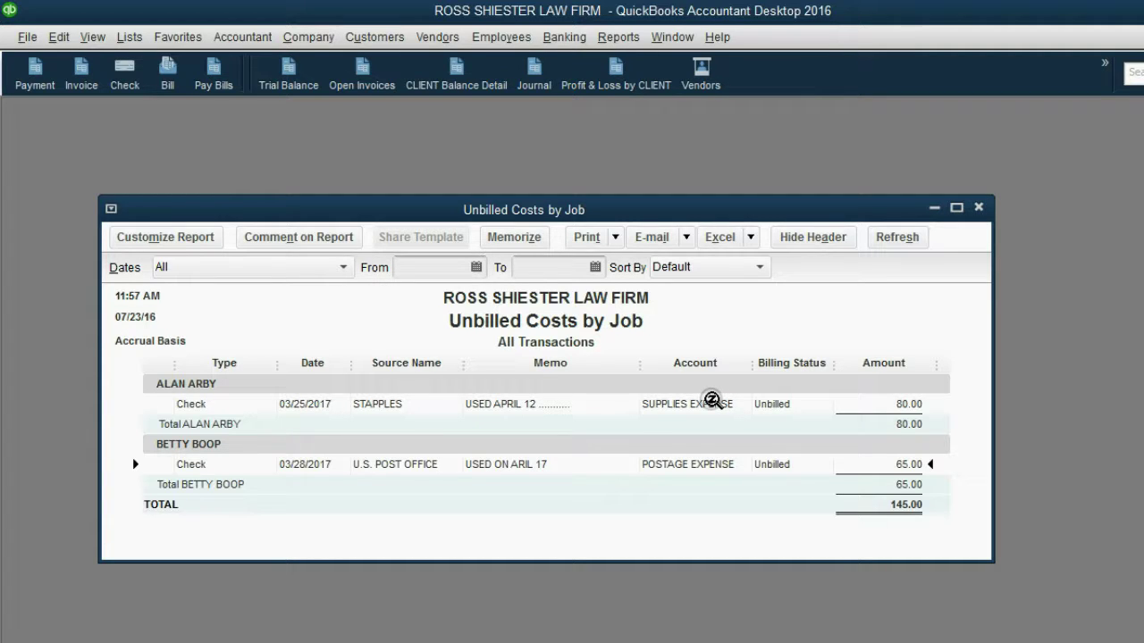
left_click(712, 402)
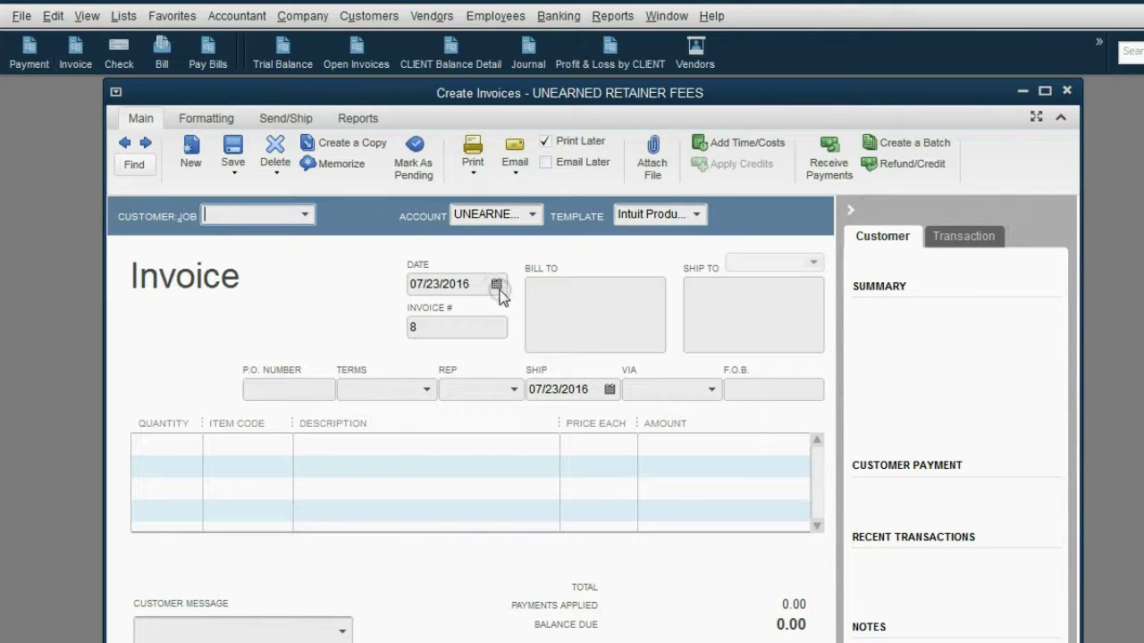
Set the invoice date to April 20, 2017 using the calendar picker.
left_click(497, 284)
left_click(563, 316)
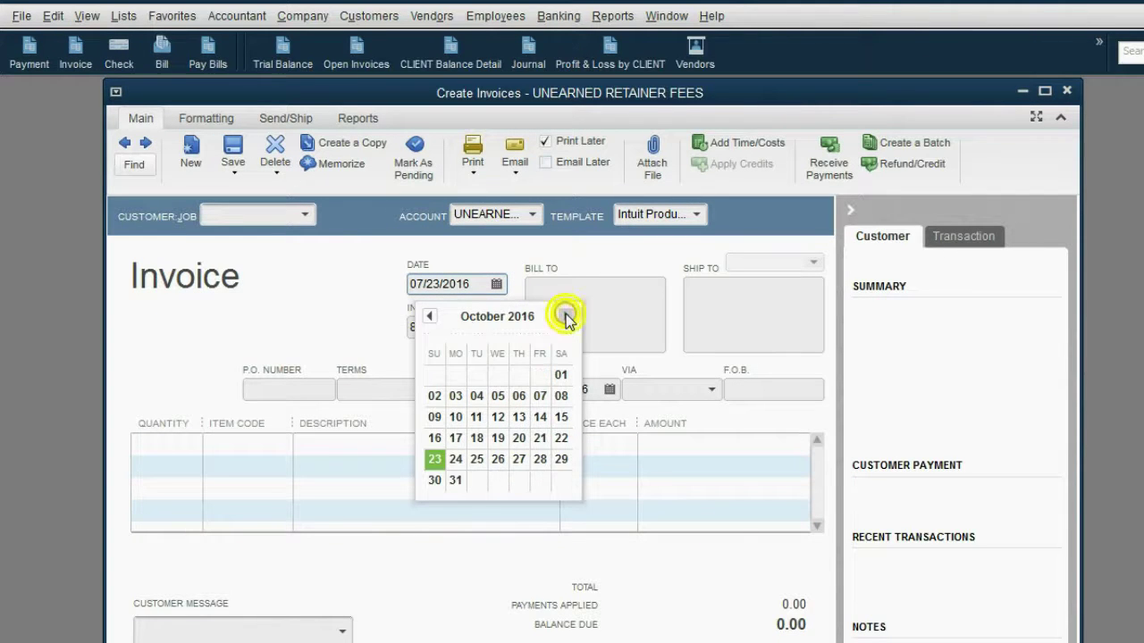
left_click(563, 316)
left_click(564, 316)
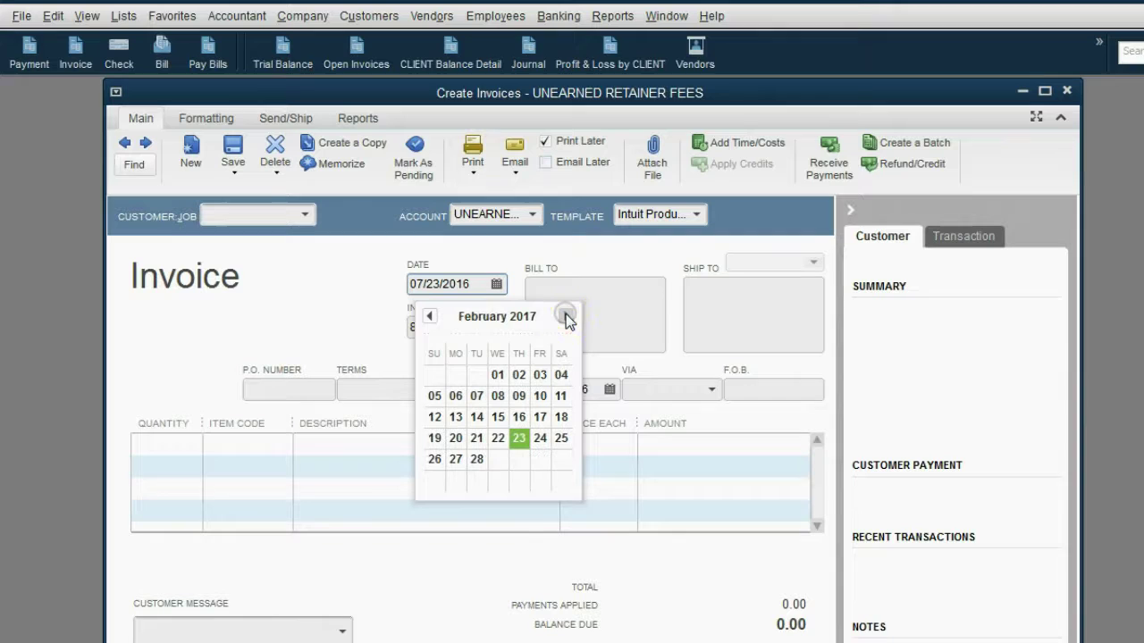
left_click(564, 316)
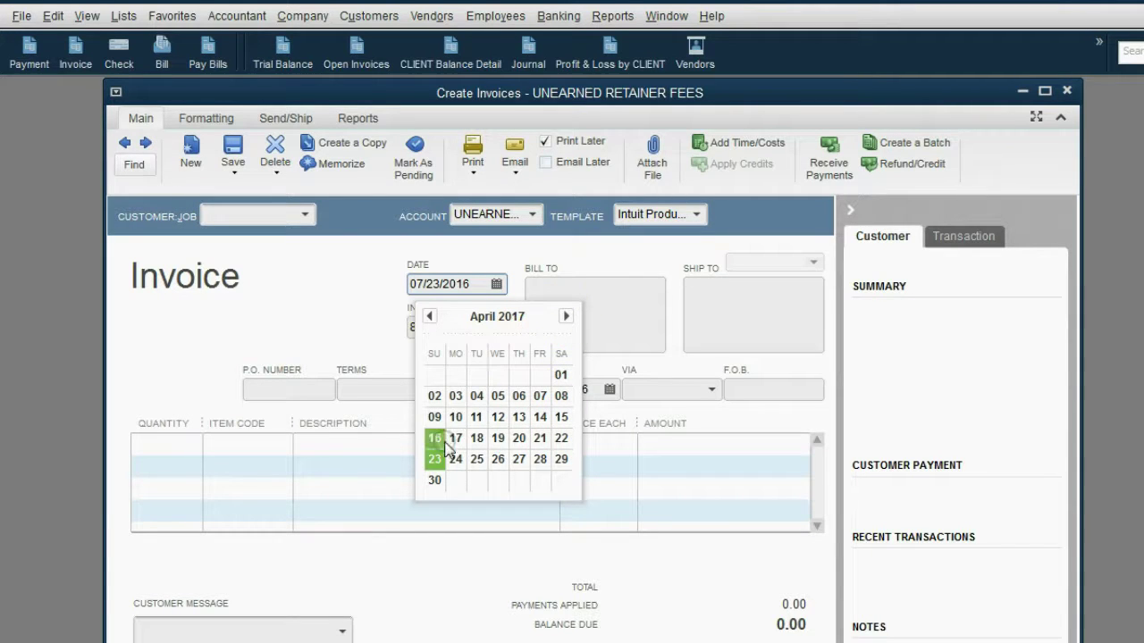
left_click(519, 438)
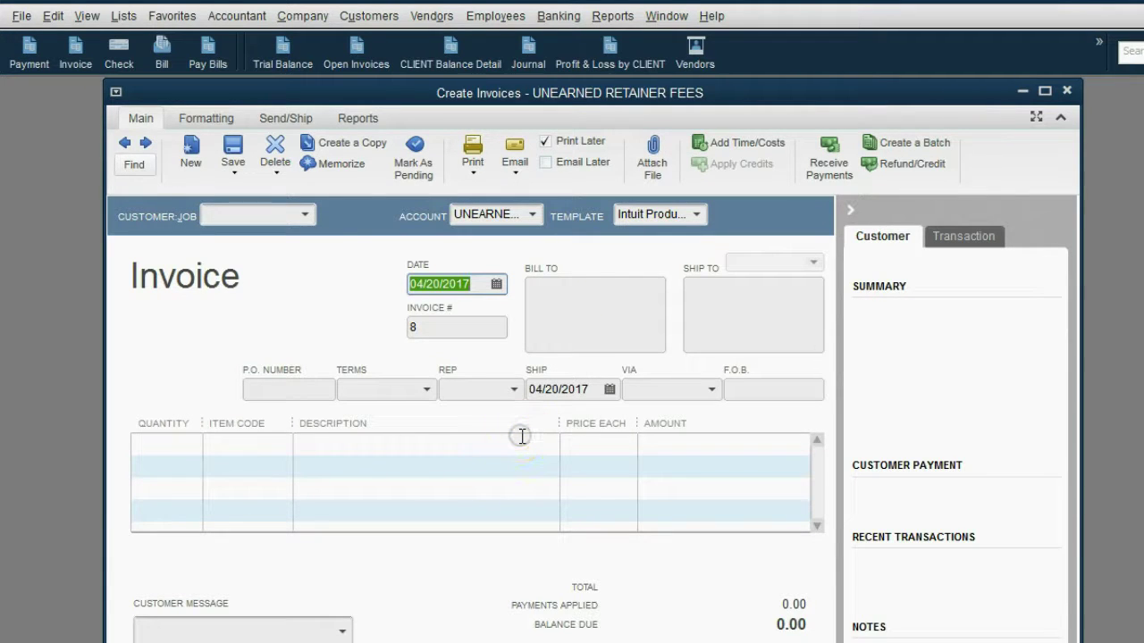
left_click(534, 216)
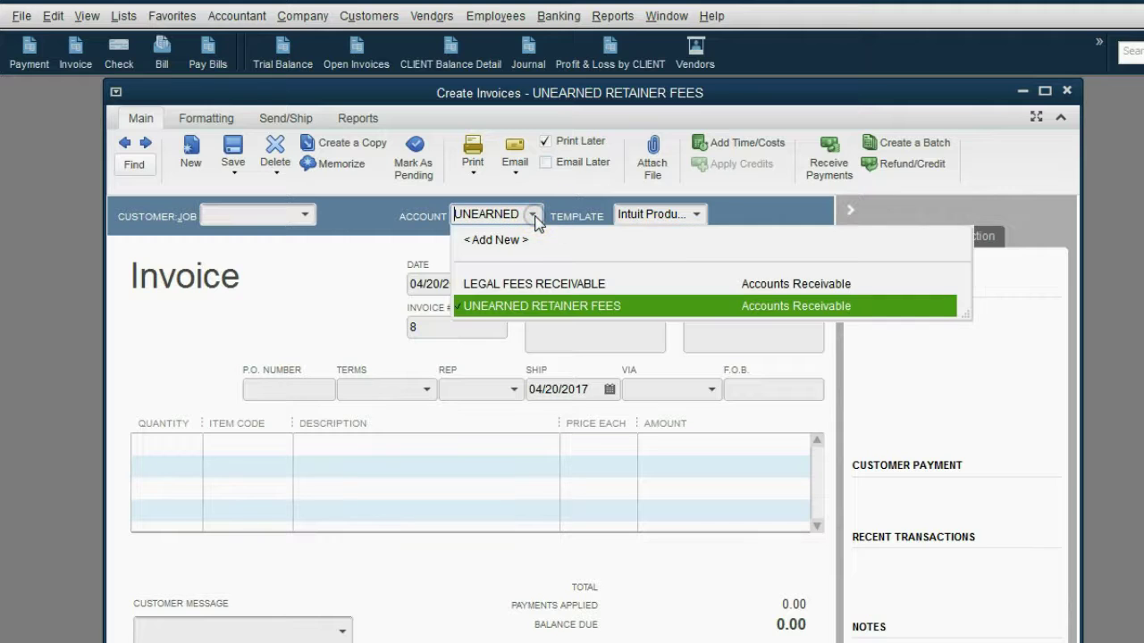
left_click(542, 303)
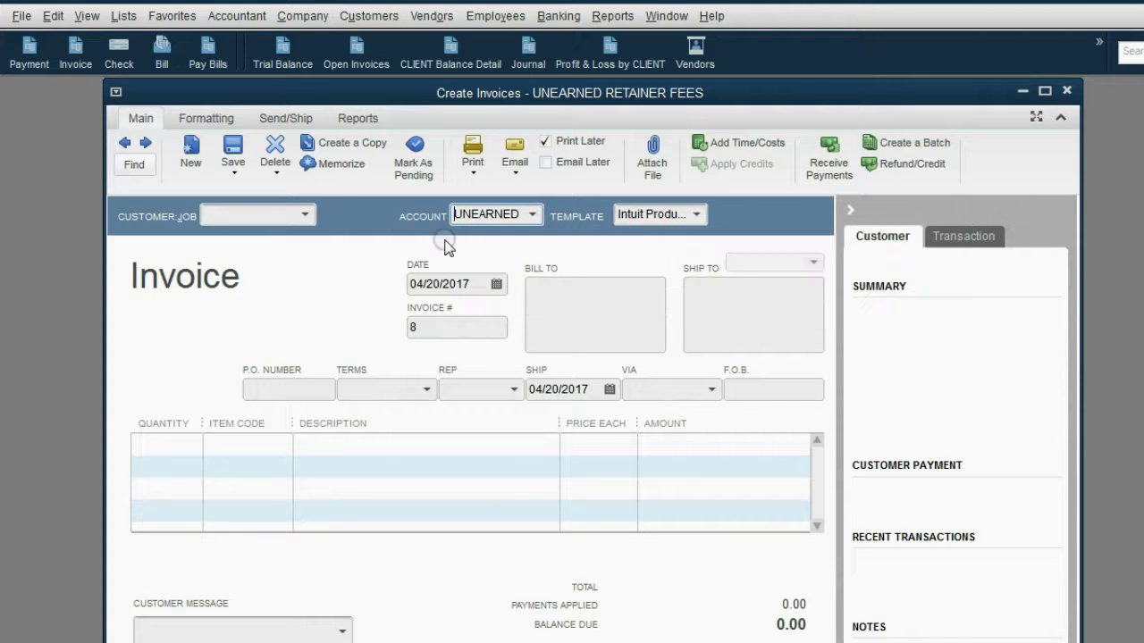
left_click(304, 215)
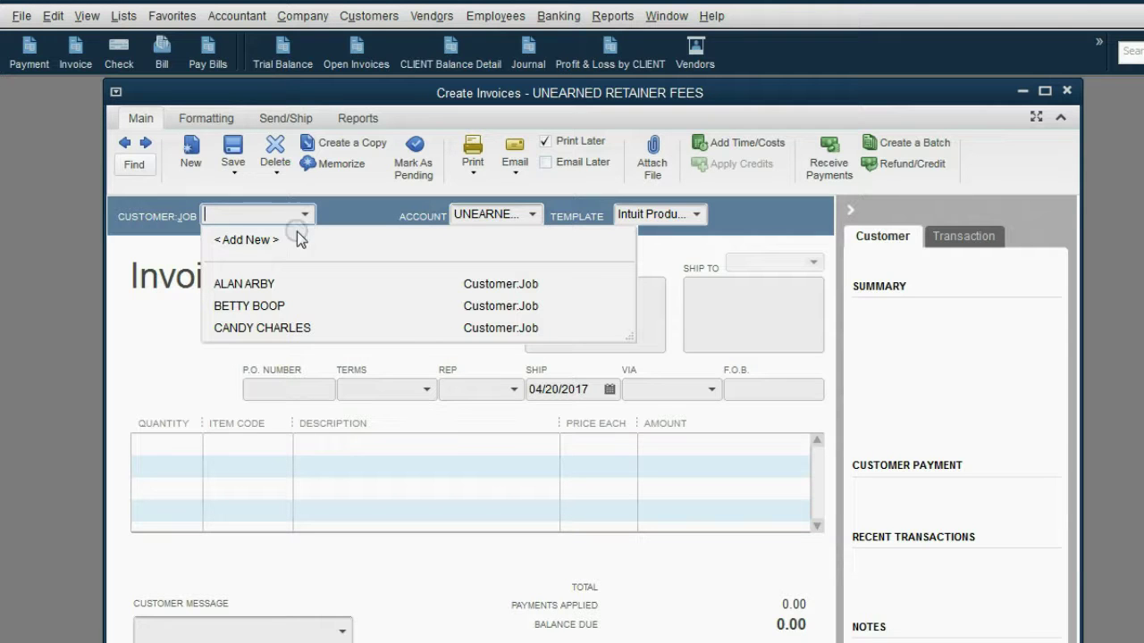
left_click(270, 286)
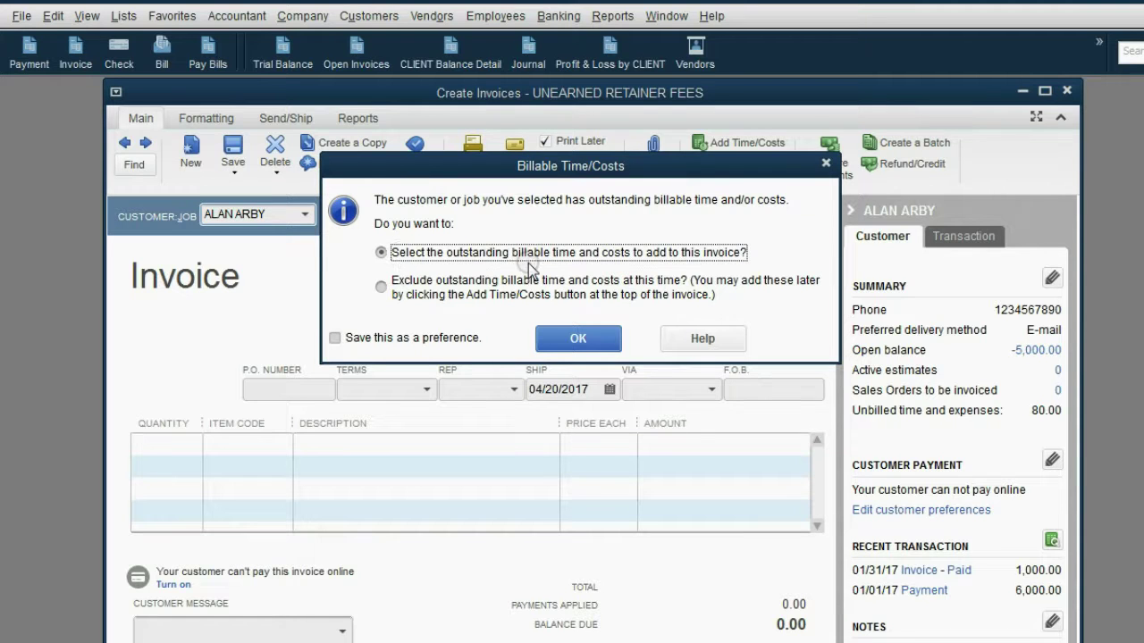
left_click(578, 338)
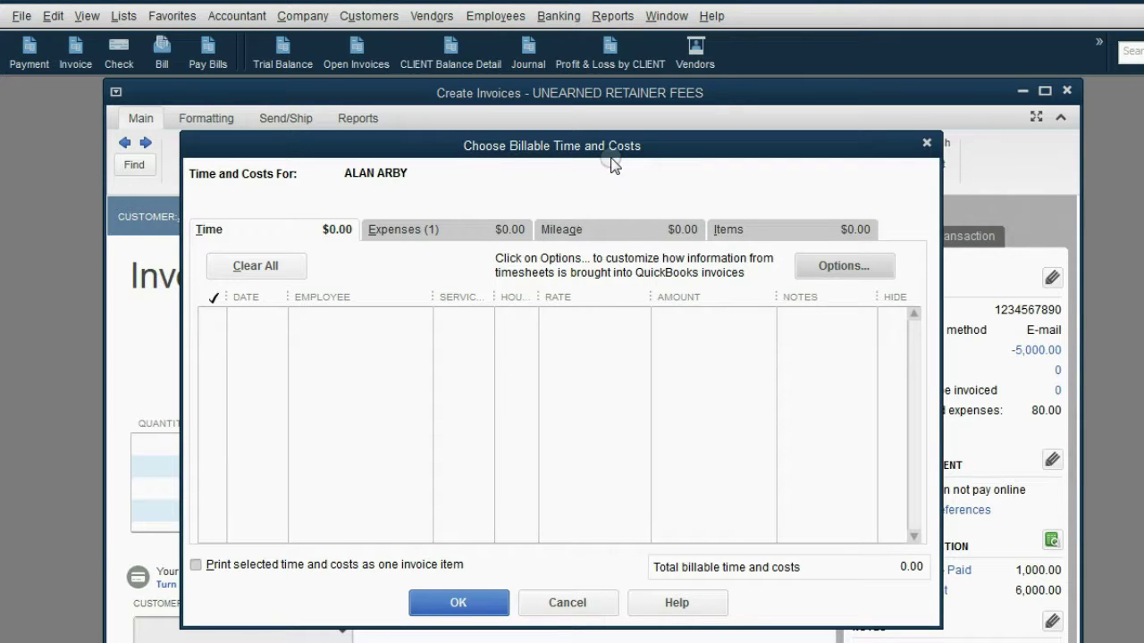
left_click(758, 230)
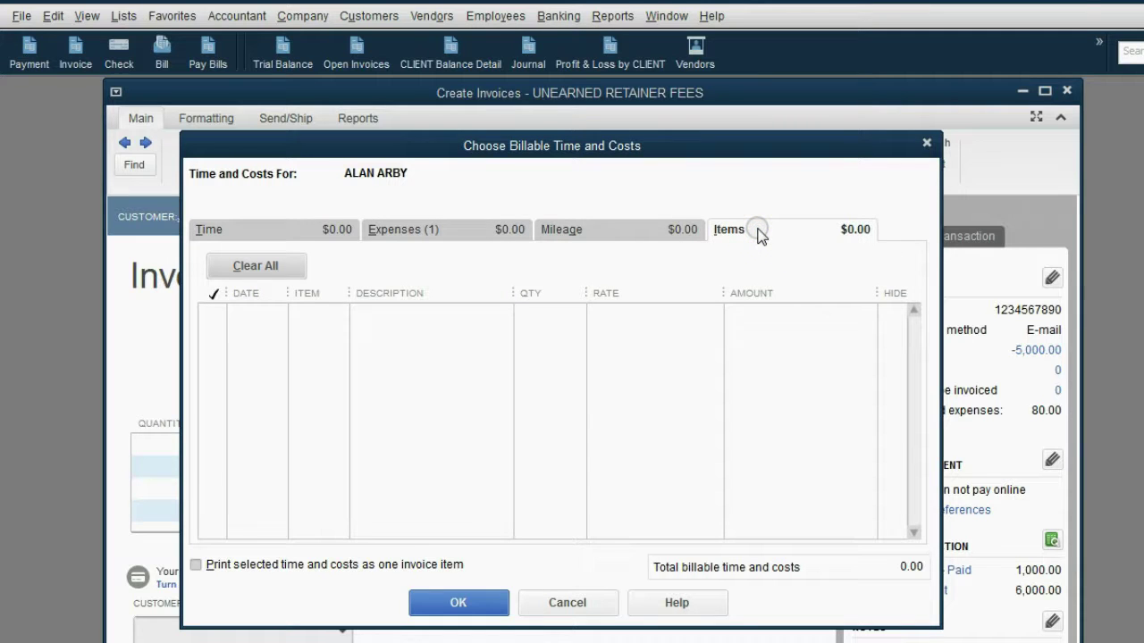
left_click(309, 234)
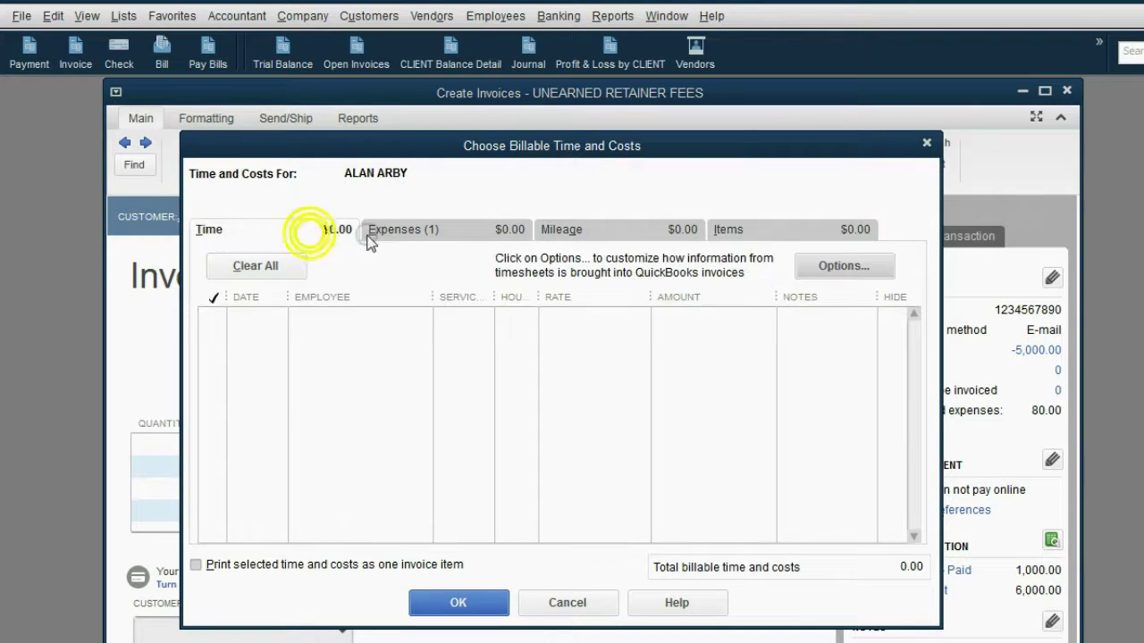
left_click(577, 233)
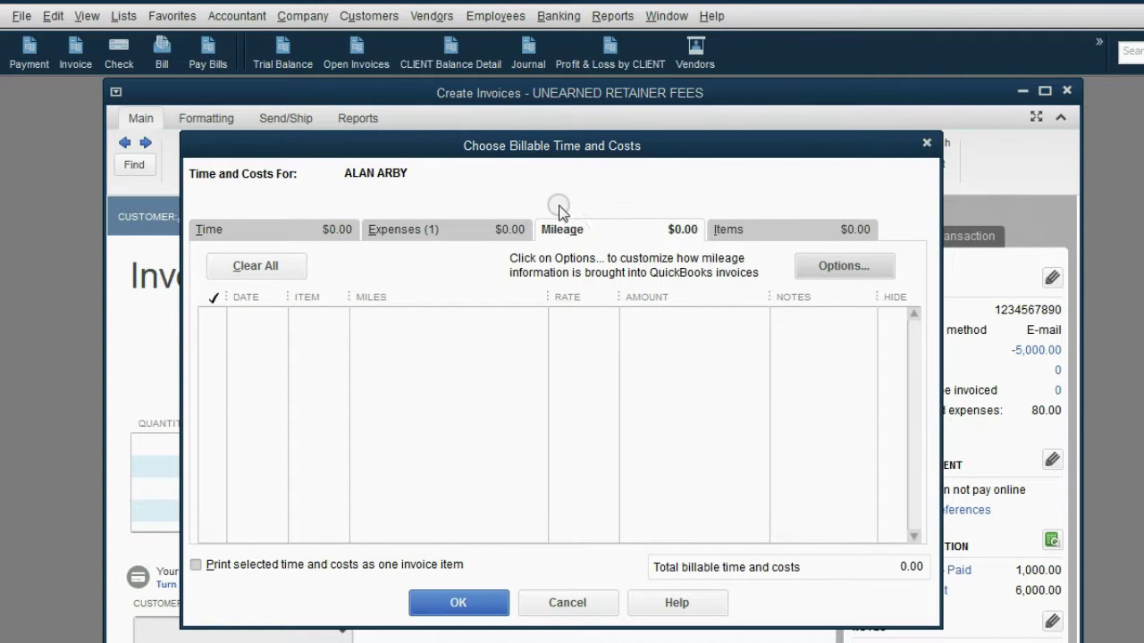
left_click(434, 232)
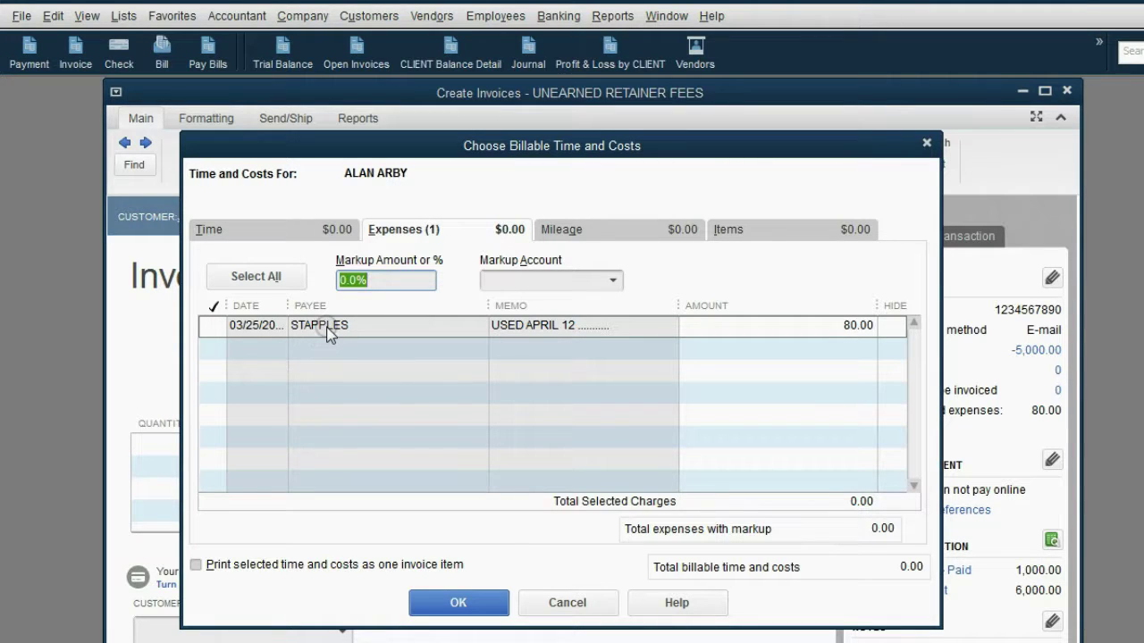
left_click(214, 327)
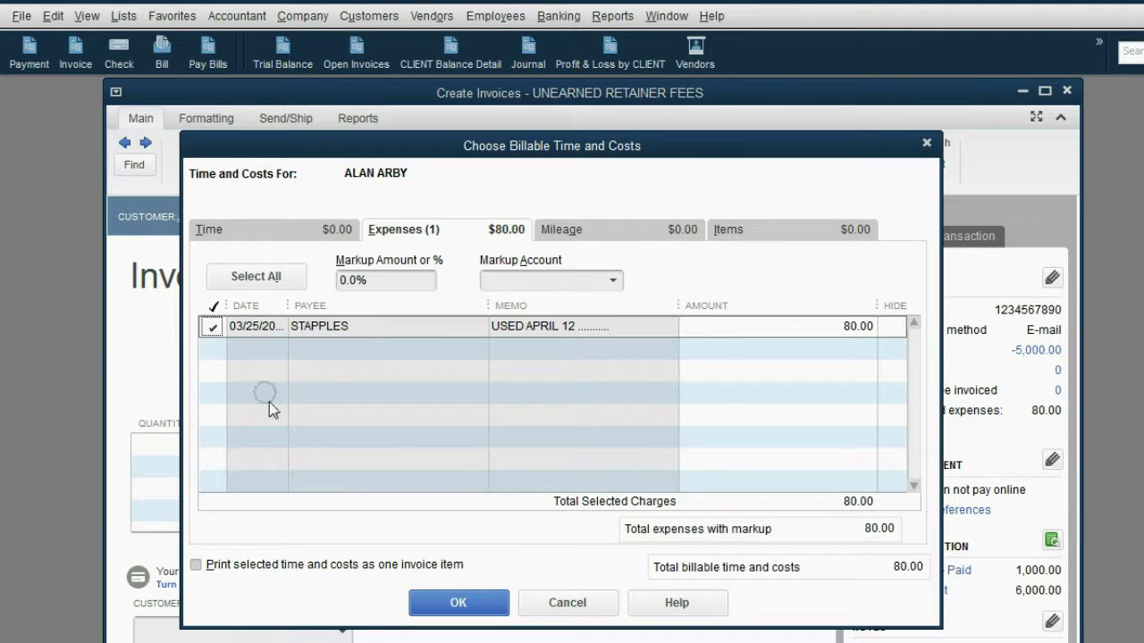
left_click(453, 603)
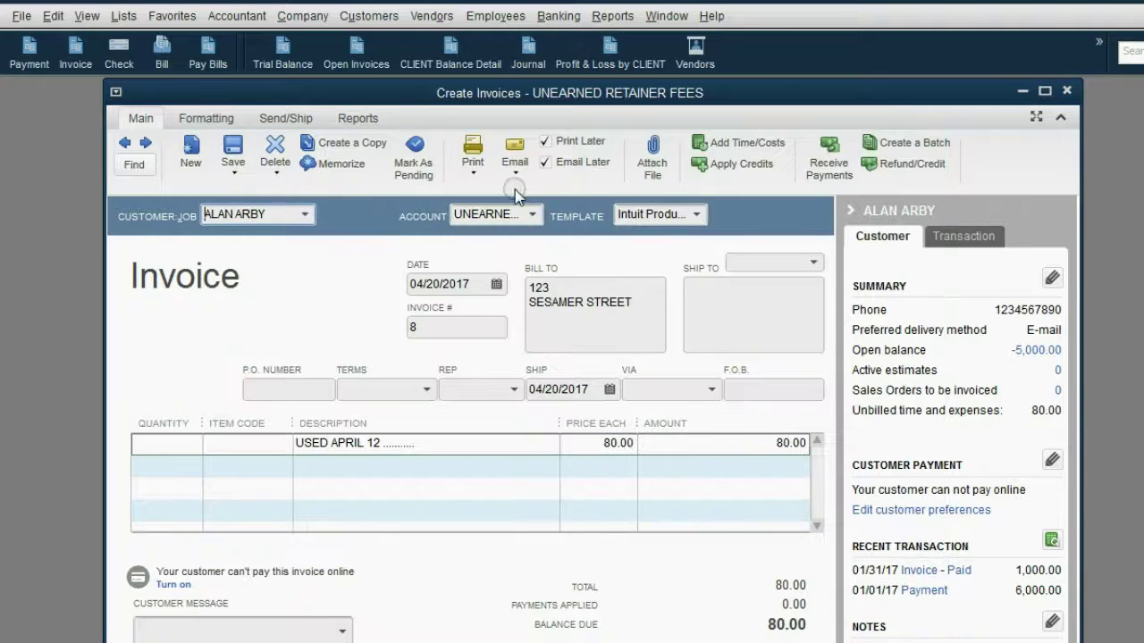
Turn off Email Later and edit the end of the USED APRIL 12 description.
left_click(546, 162)
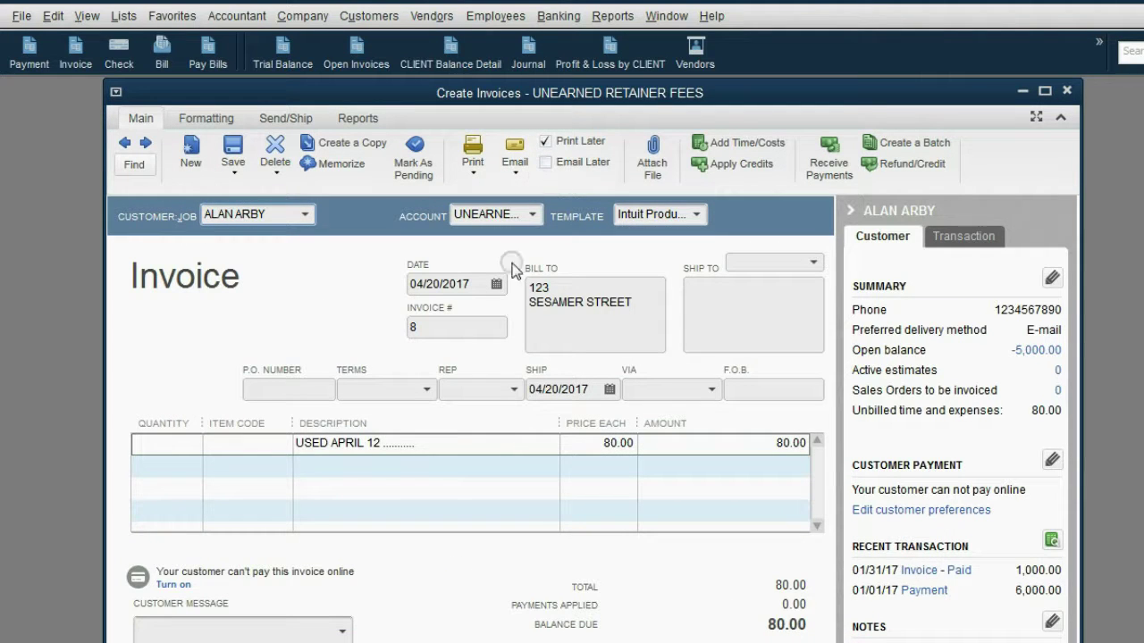
left_click(428, 444)
left_click(428, 447)
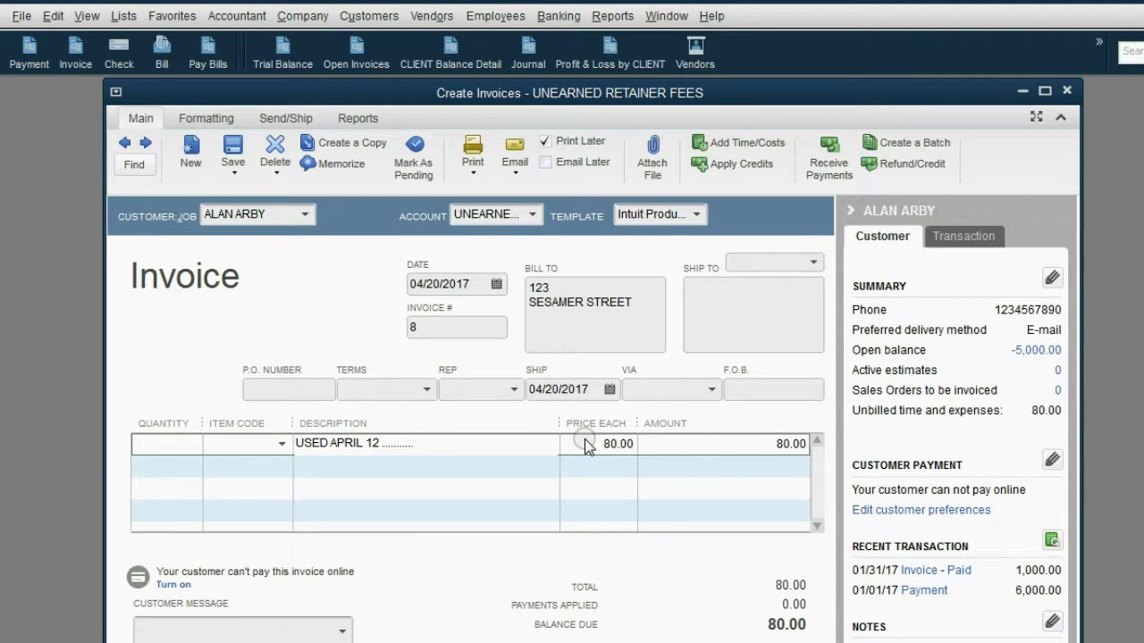
Add a second FEES EARNED line of 900.00 and check the 80.00 and 900.00 amounts.
left_click(255, 461)
left_click(277, 466)
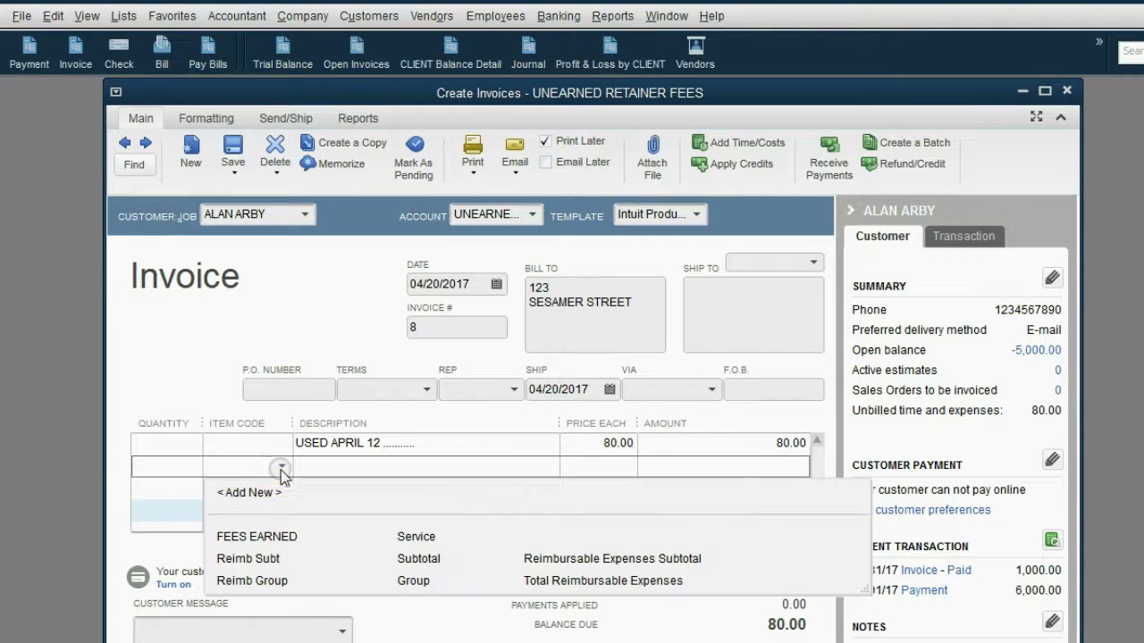
left_click(275, 538)
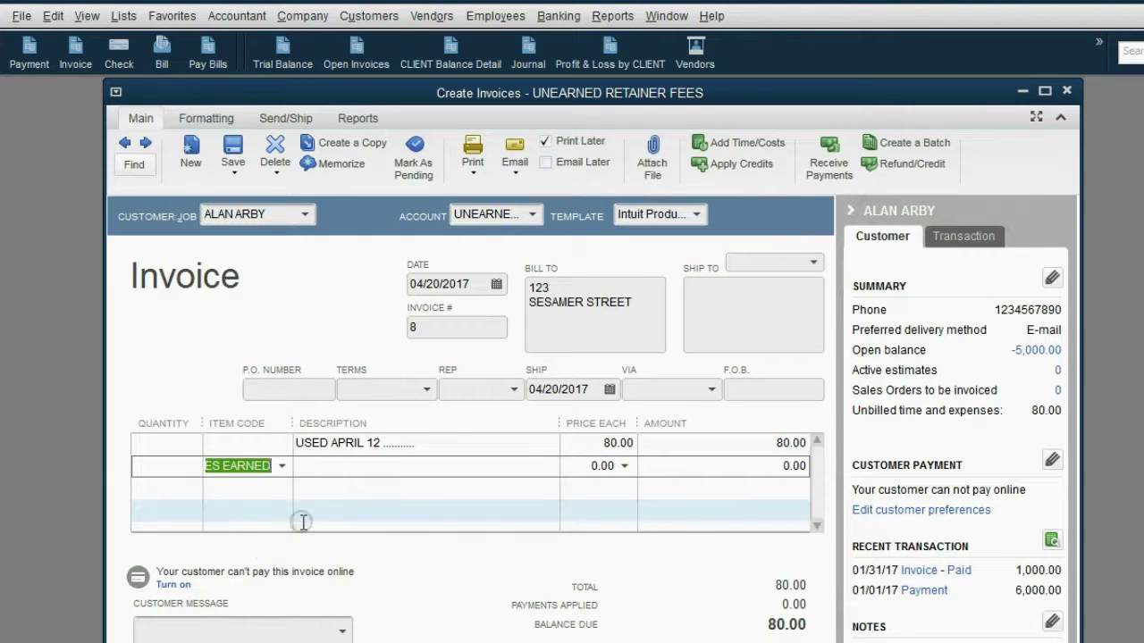
left_click(768, 466)
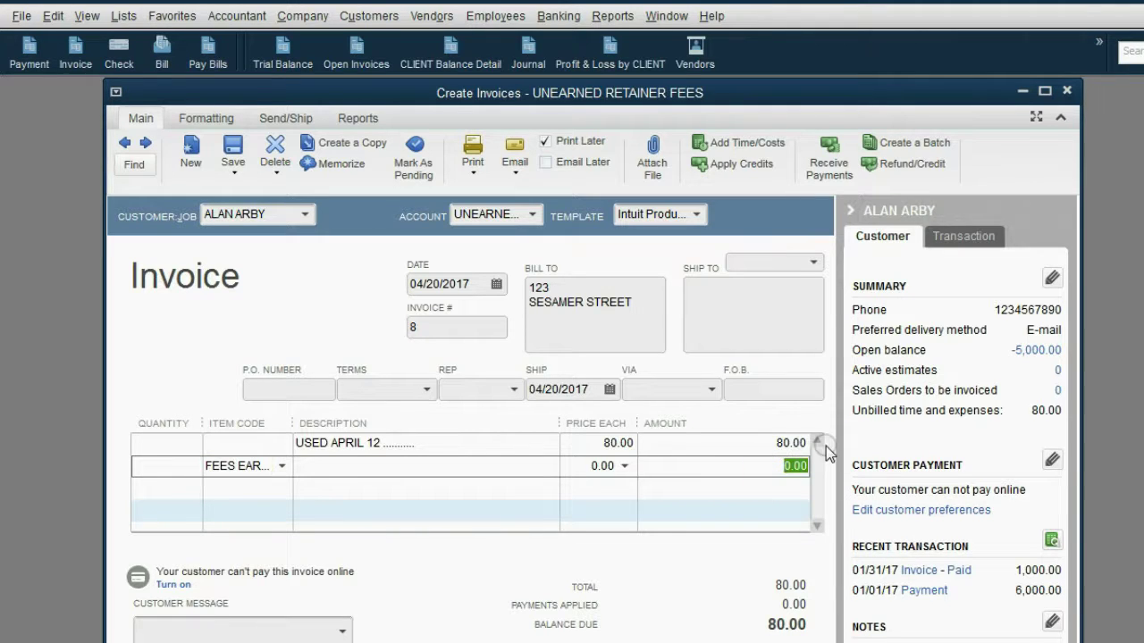
type("900")
key("Tab")
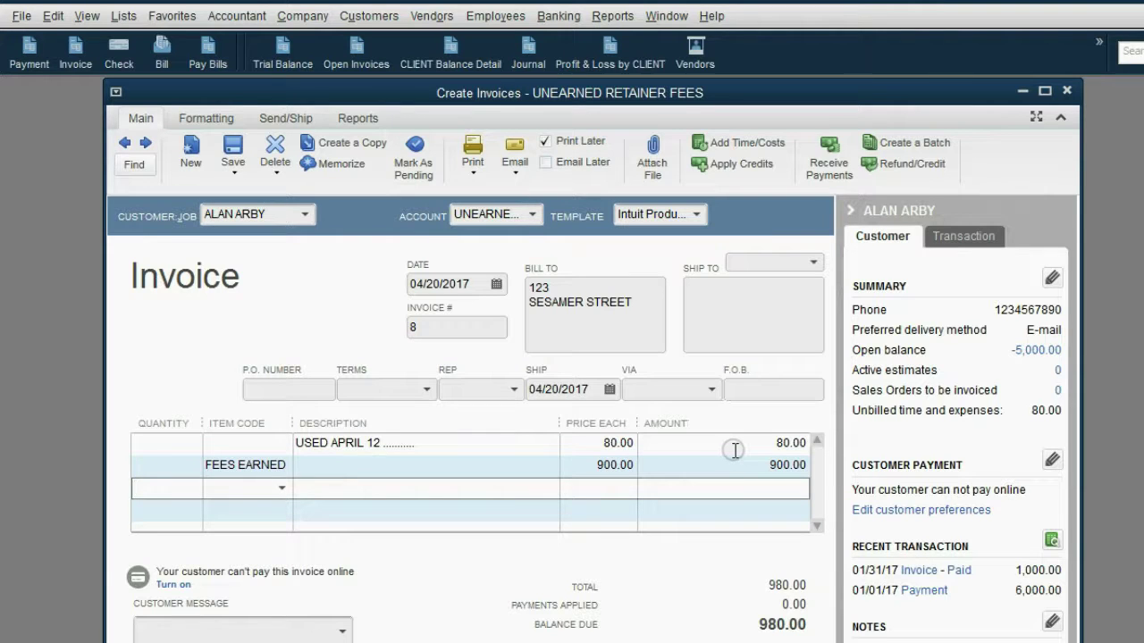
left_click(734, 445)
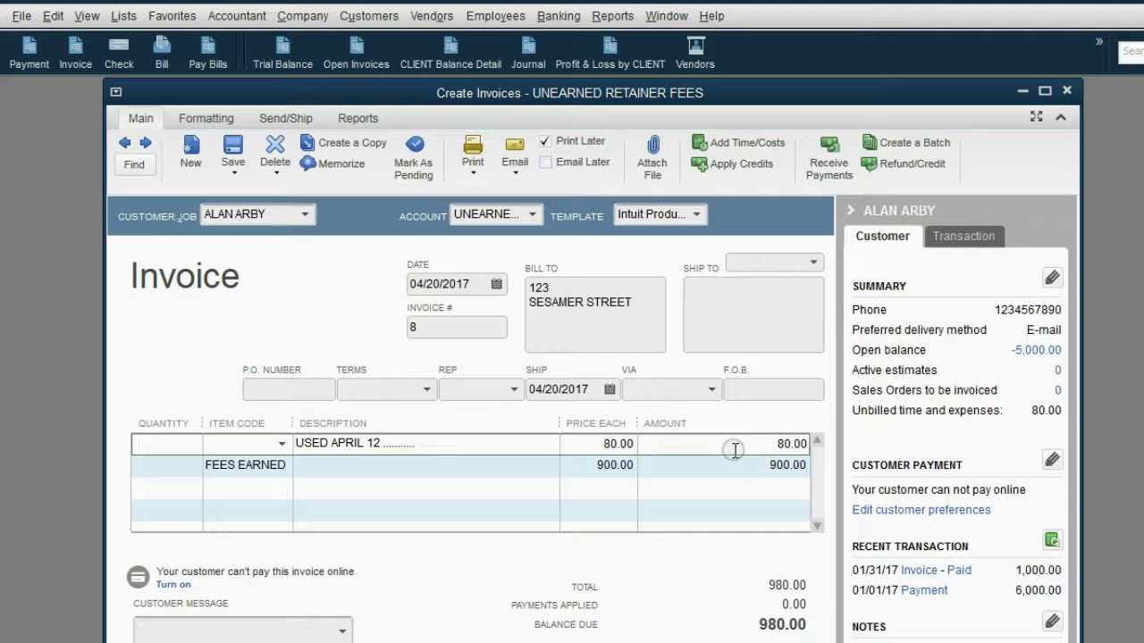
left_click(732, 466)
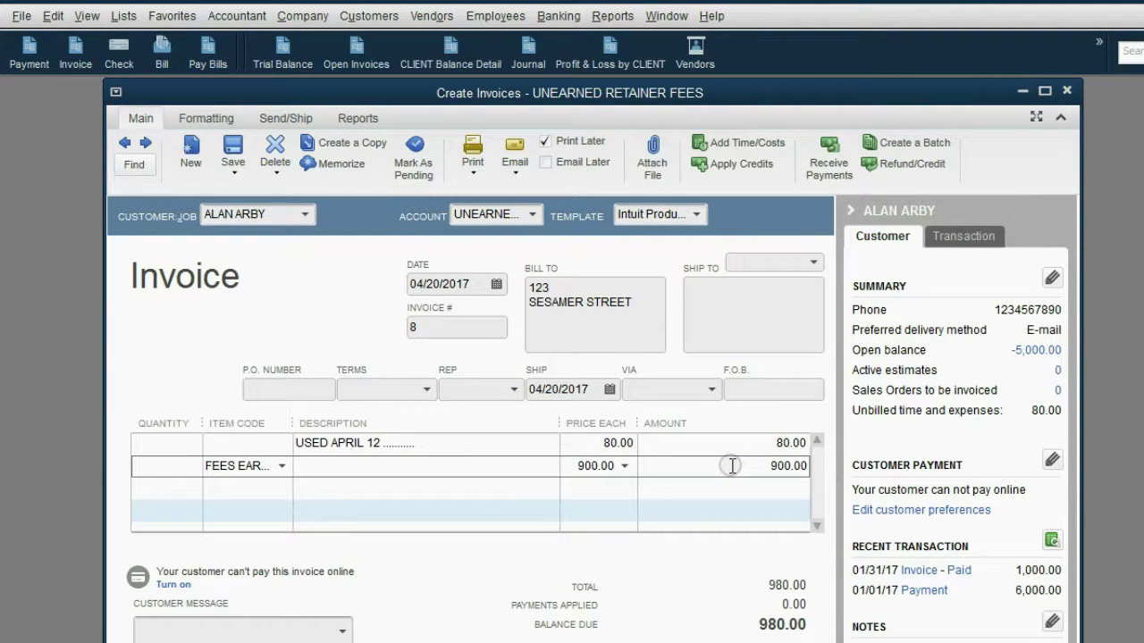
left_click(581, 638)
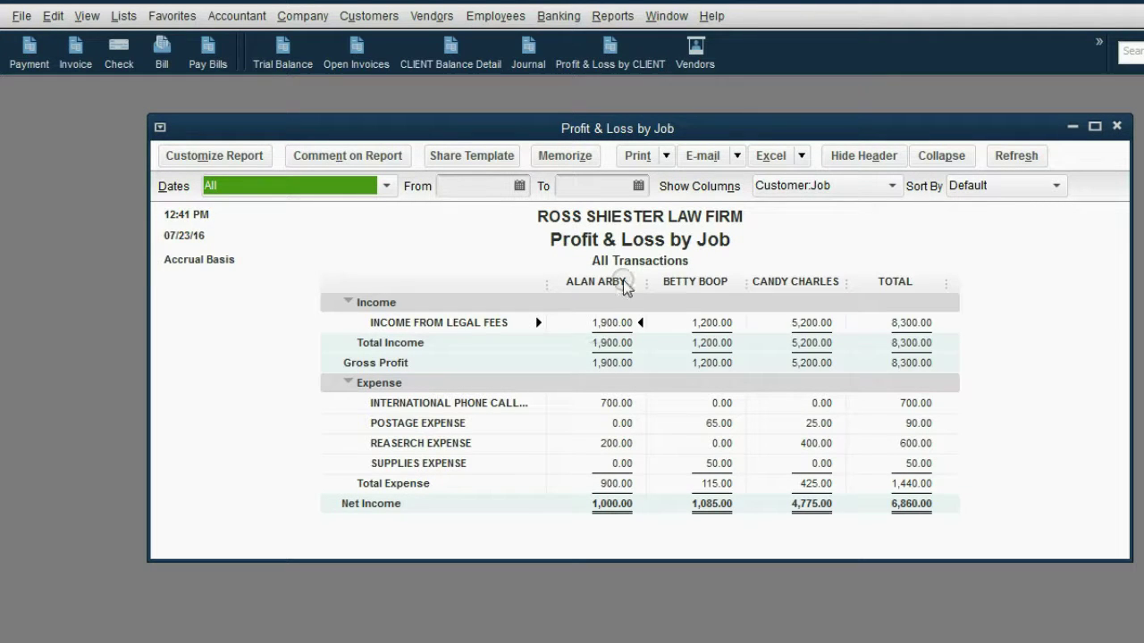
double_click(420, 463)
left_click(615, 462)
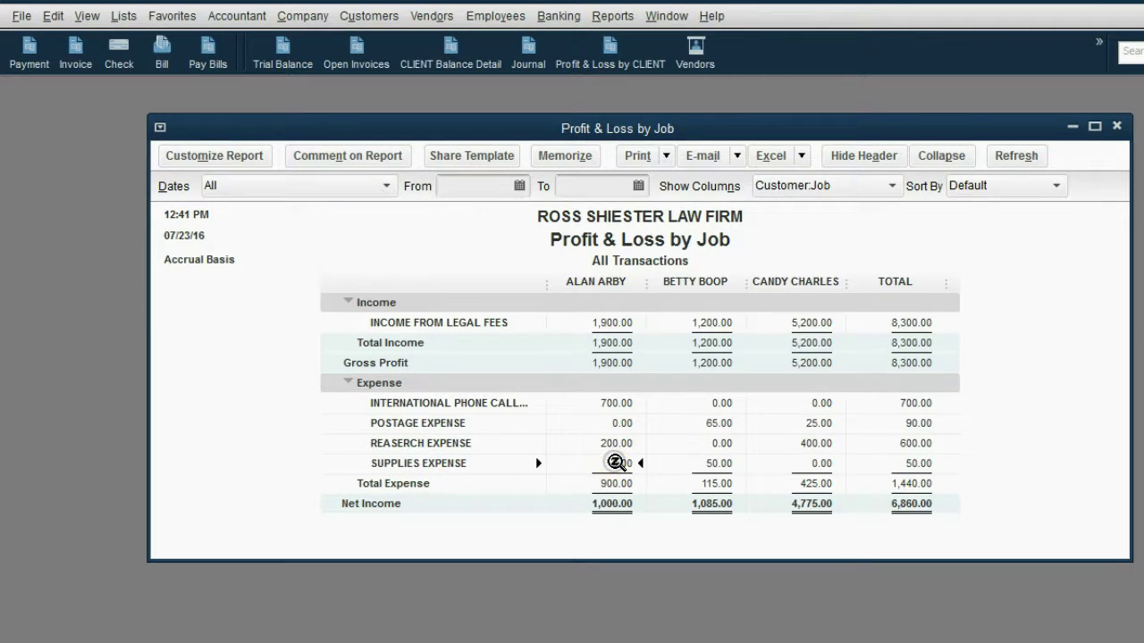
left_click(458, 464)
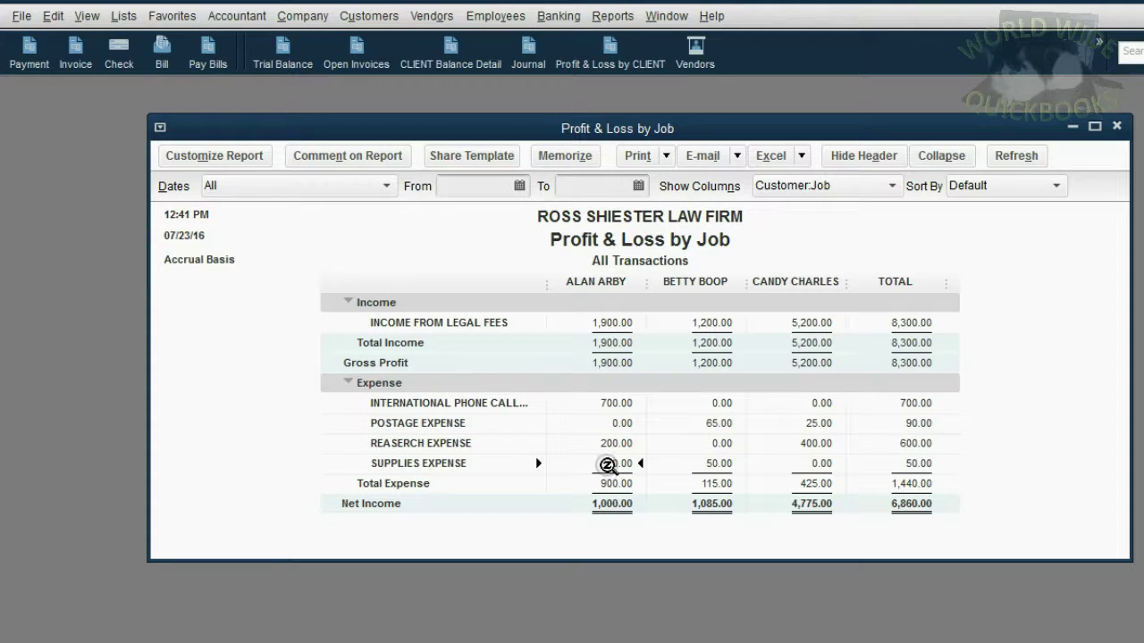
left_click(619, 348)
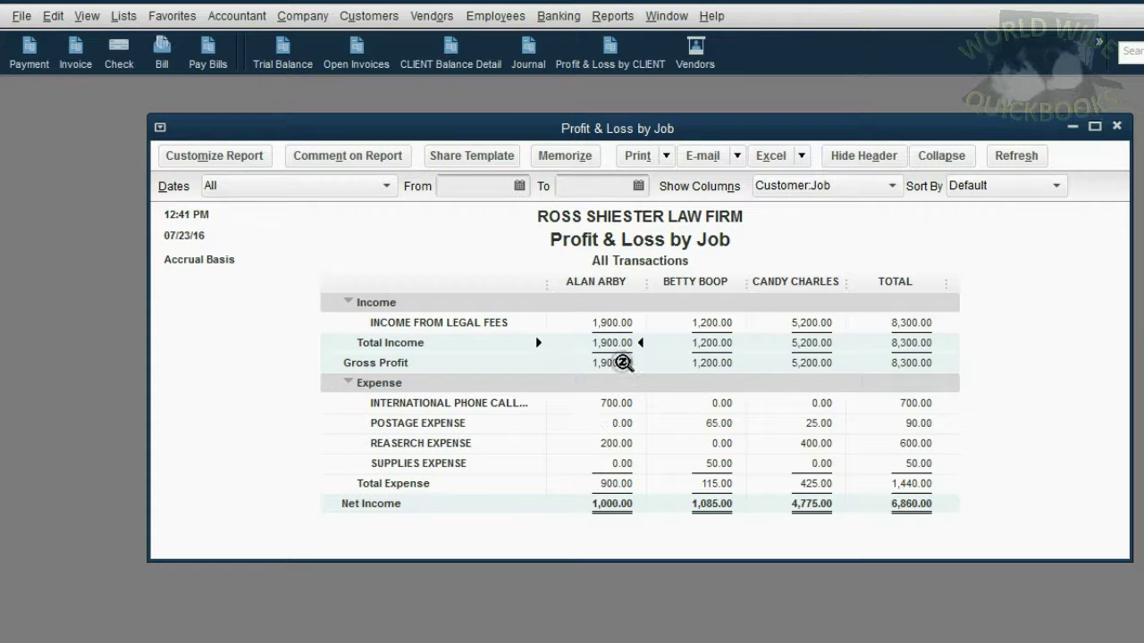
double_click(620, 343)
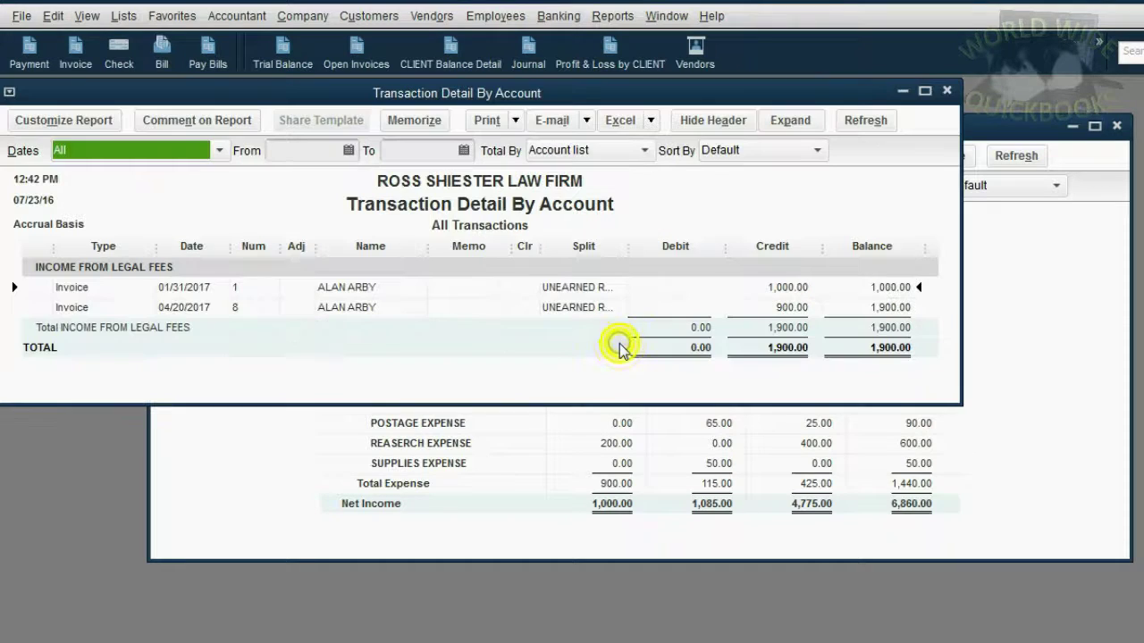
left_click(581, 306)
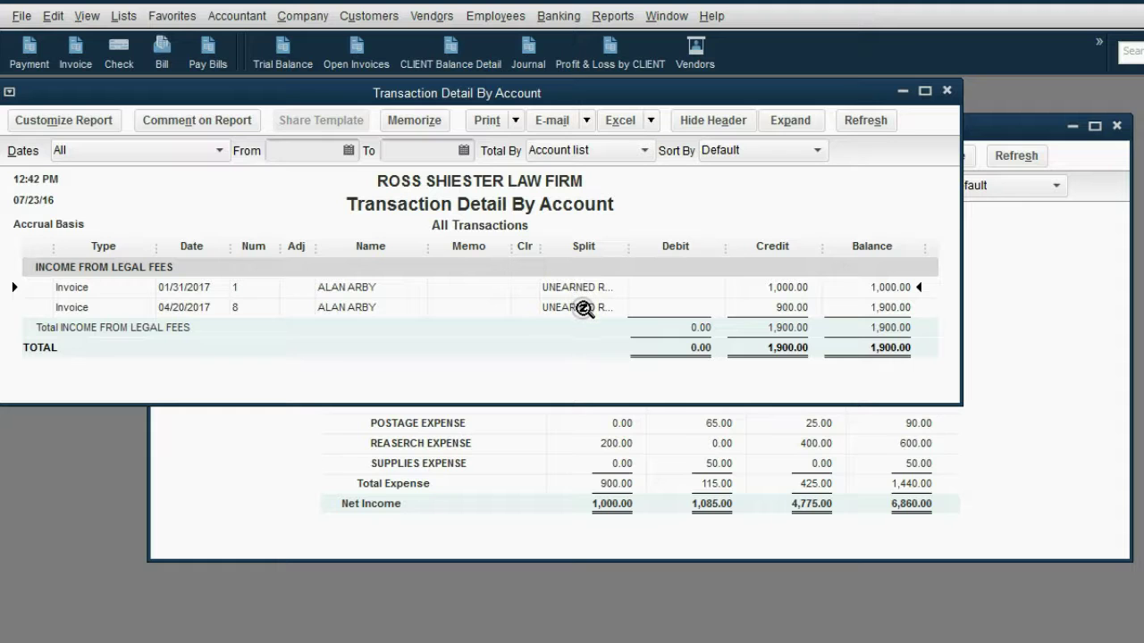
left_click(583, 307)
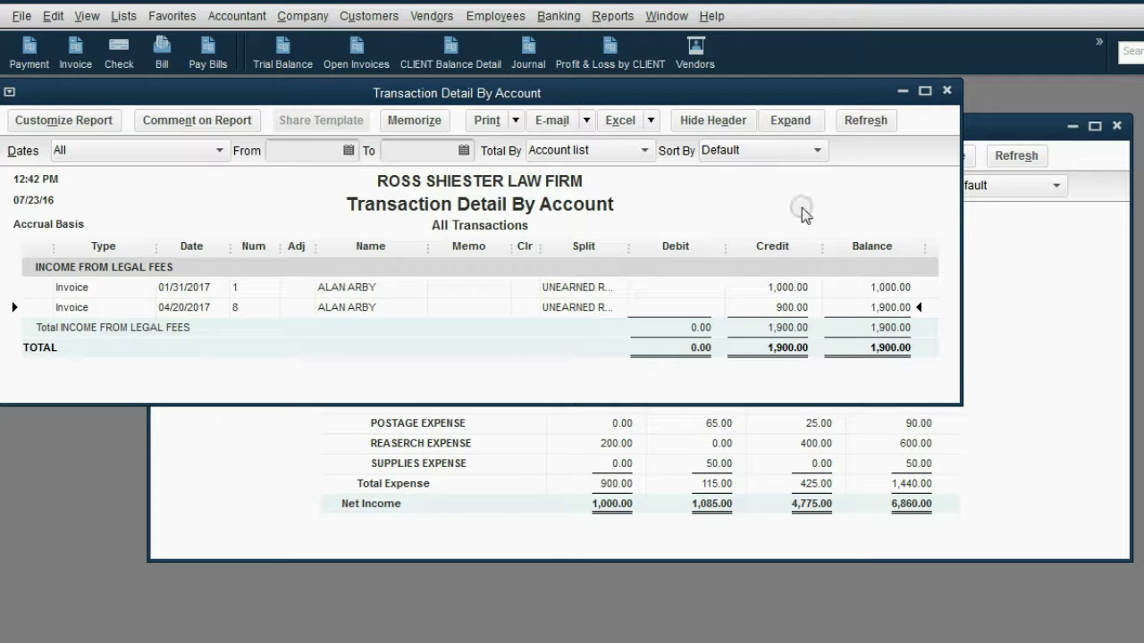
left_click(947, 92)
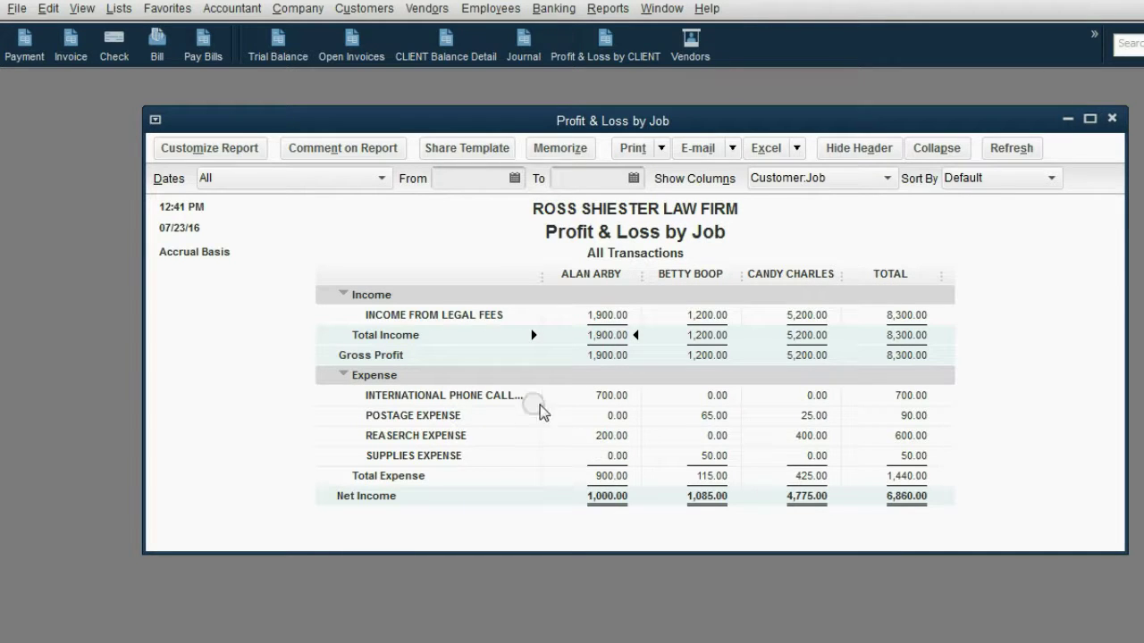
left_click(709, 422)
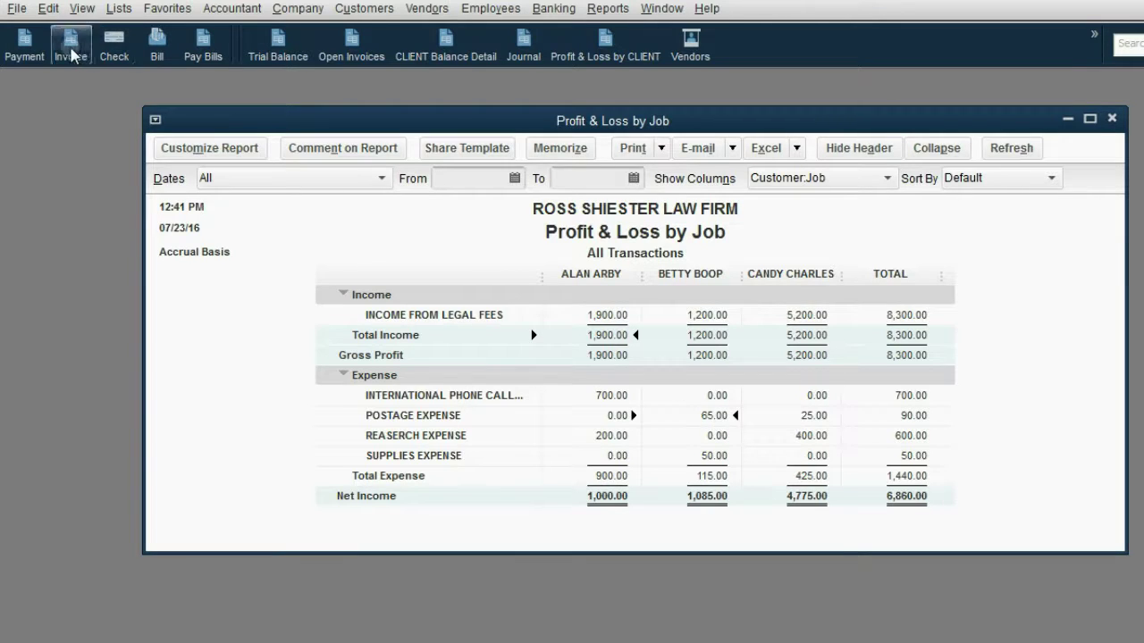
Create invoice #9 dated 04/22/2017 with a 400.00 FEES EARNED line, then pick the customer.
left_click(72, 55)
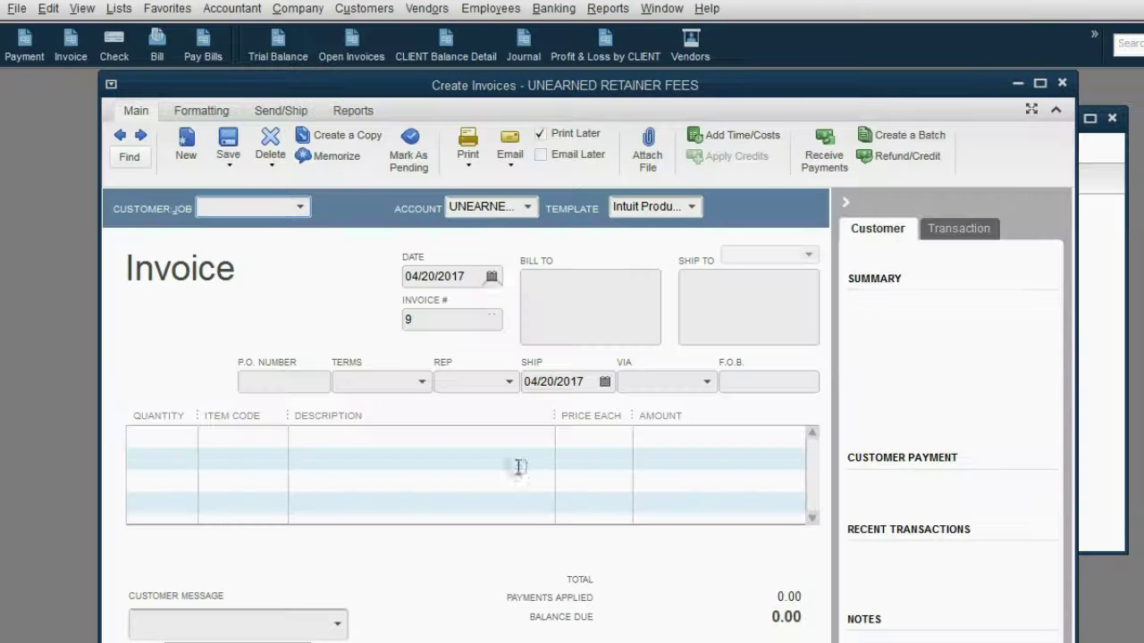
left_click(491, 277)
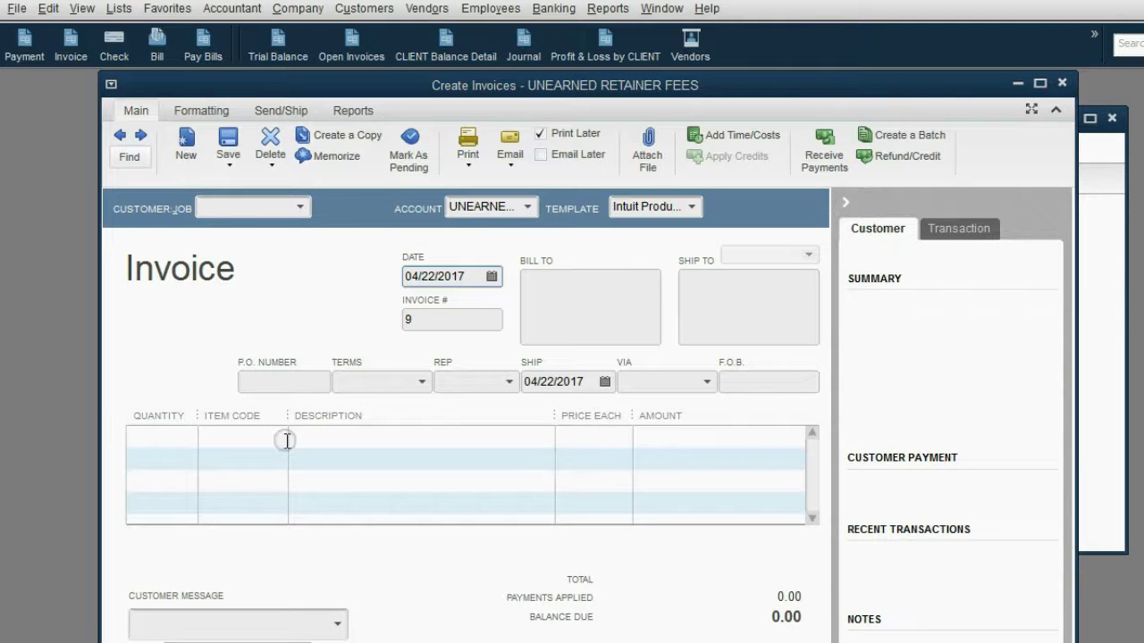
left_click(273, 436)
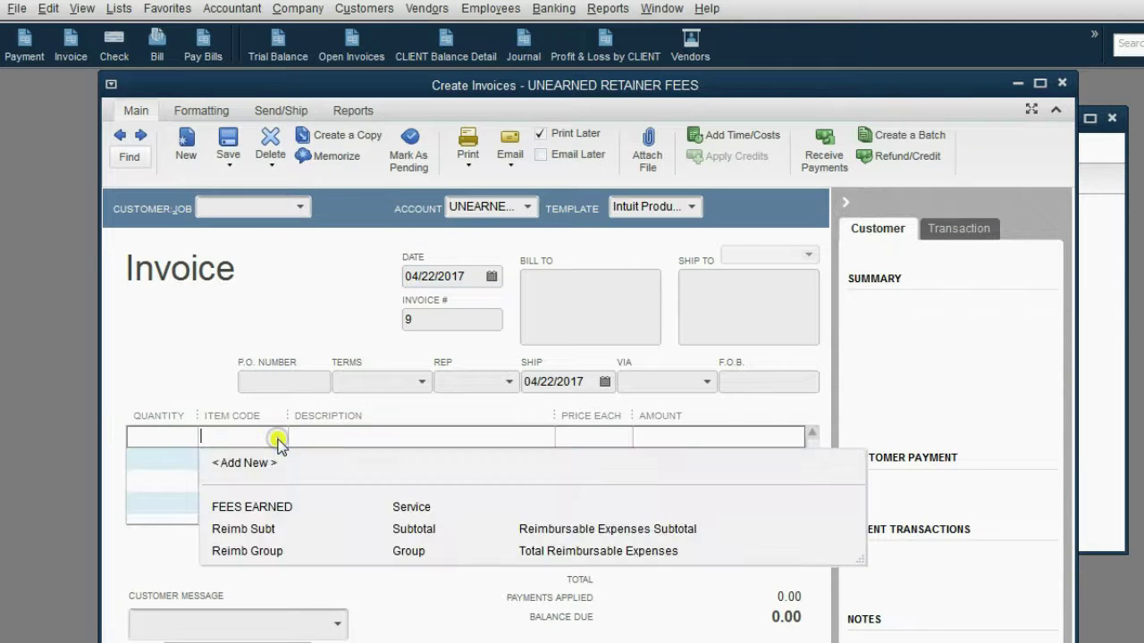
left_click(283, 505)
left_click(689, 437)
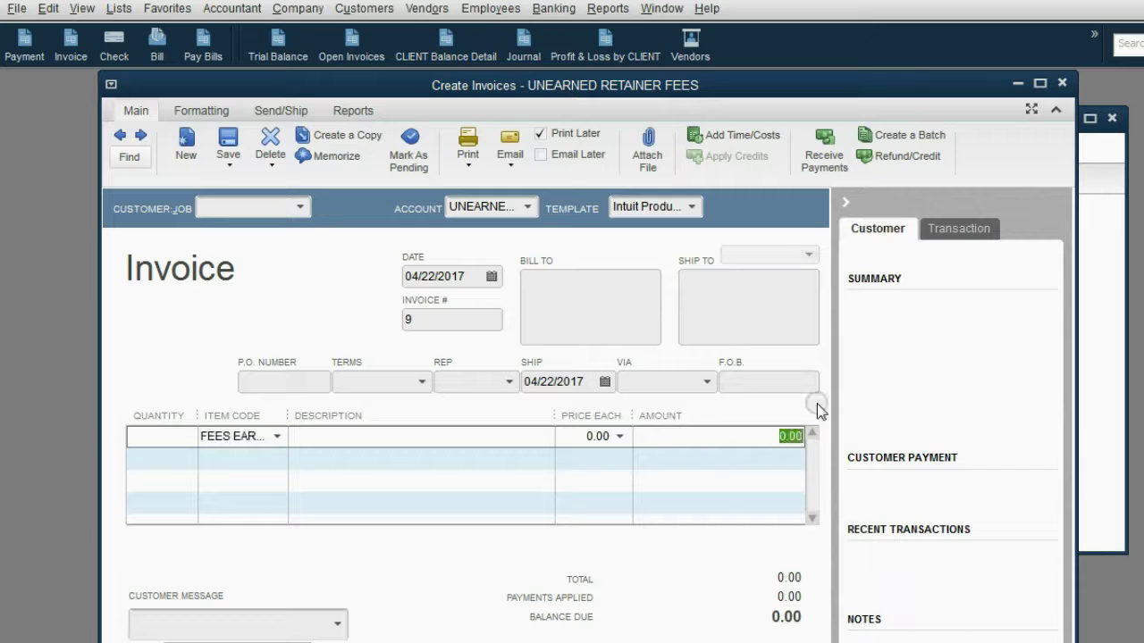
type("400")
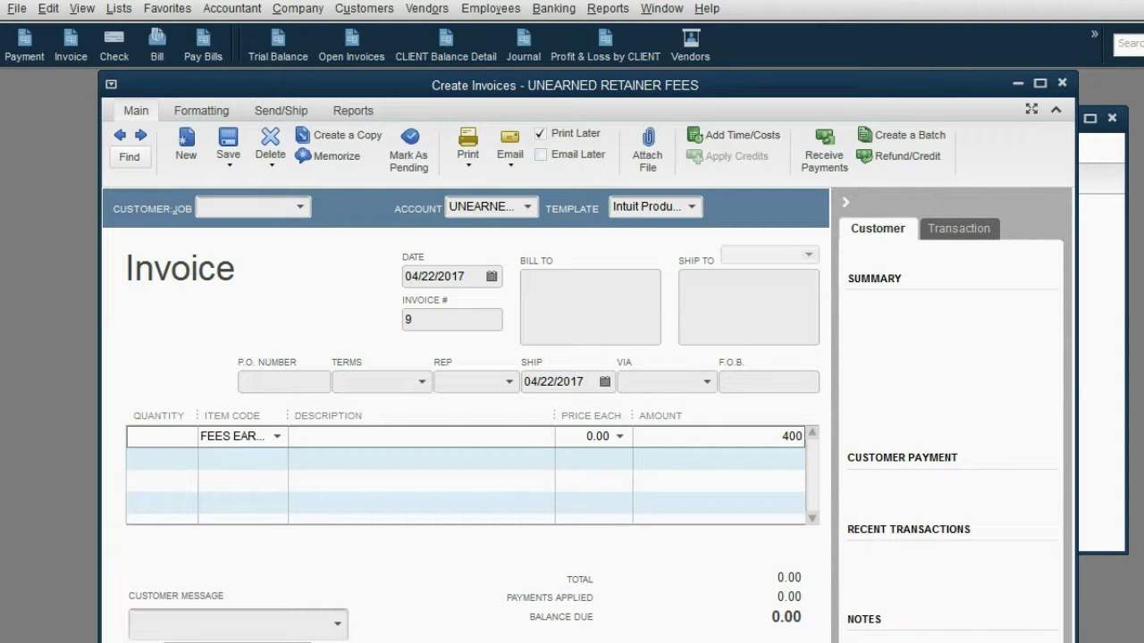
key("Tab")
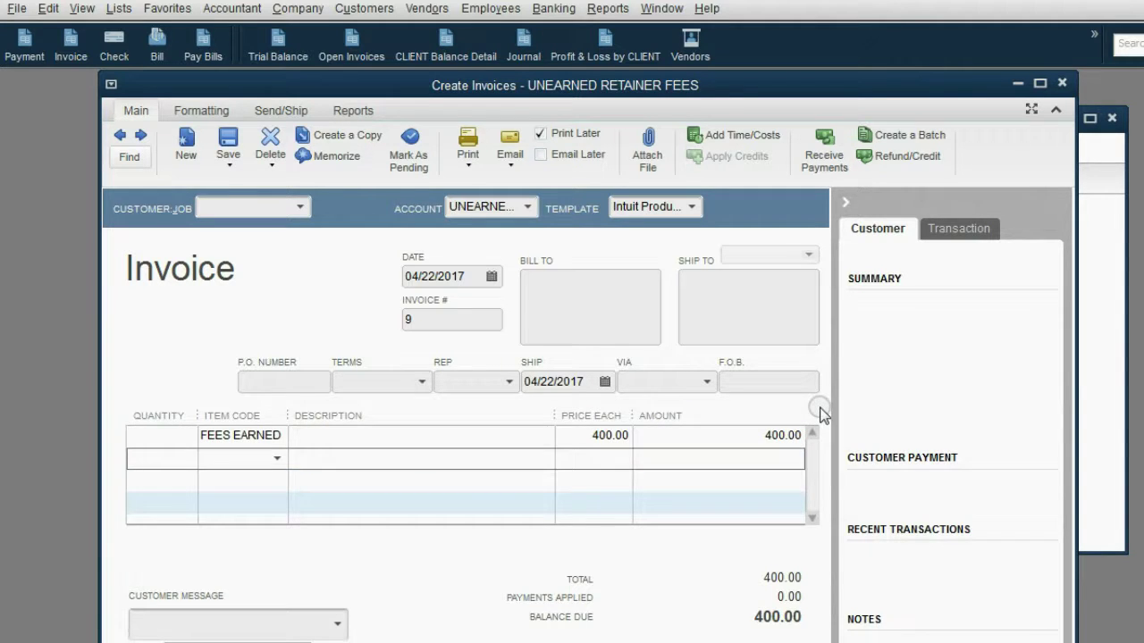
left_click(300, 206)
Bill the invoice to BETTY BOOP and choose to add her outstanding billable costs.
left_click(293, 298)
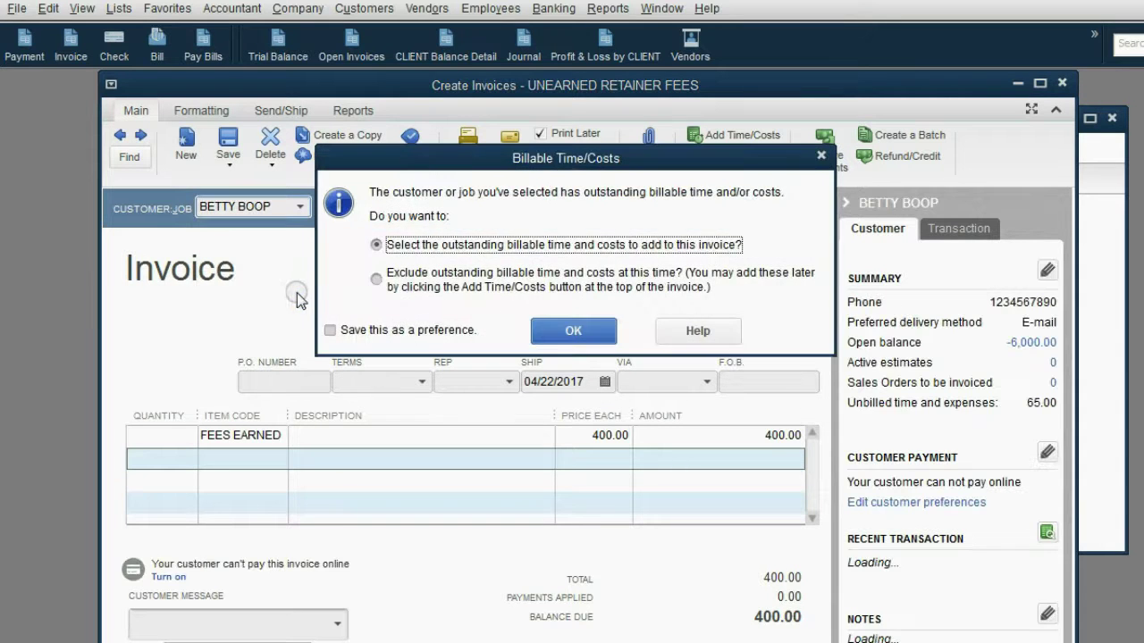
left_click_drag(592, 161, 623, 157)
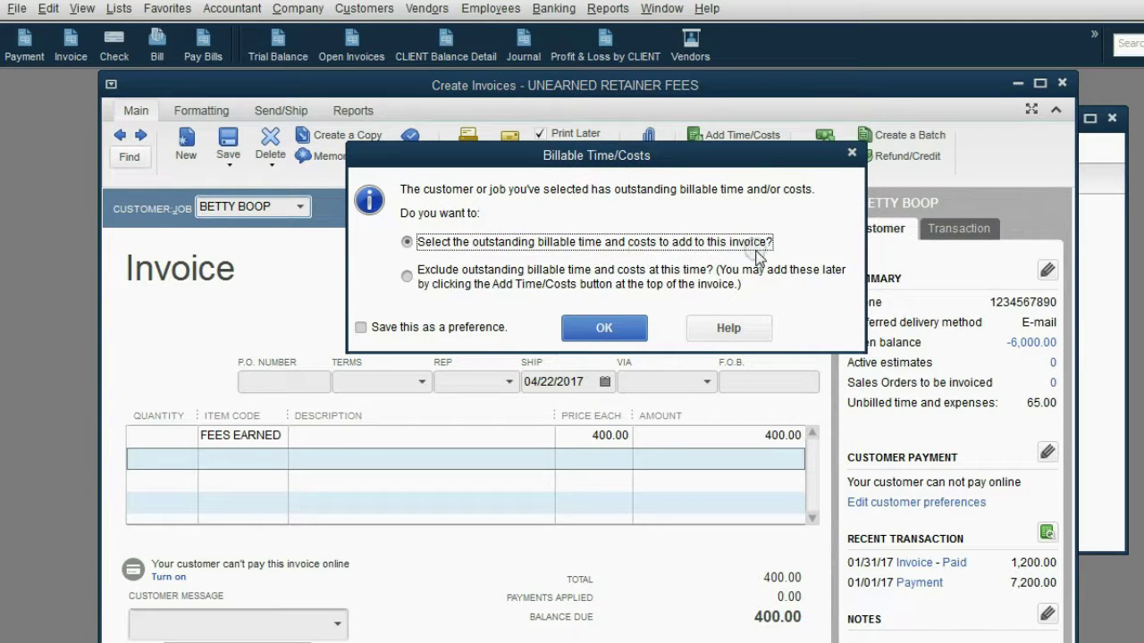
left_click(615, 329)
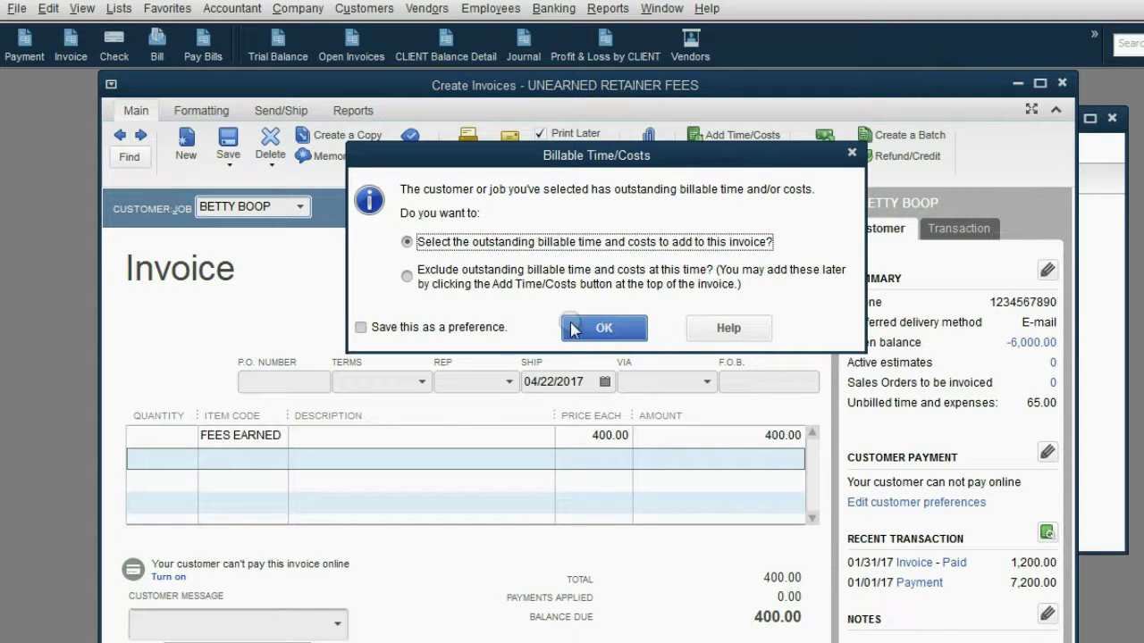
left_click(582, 325)
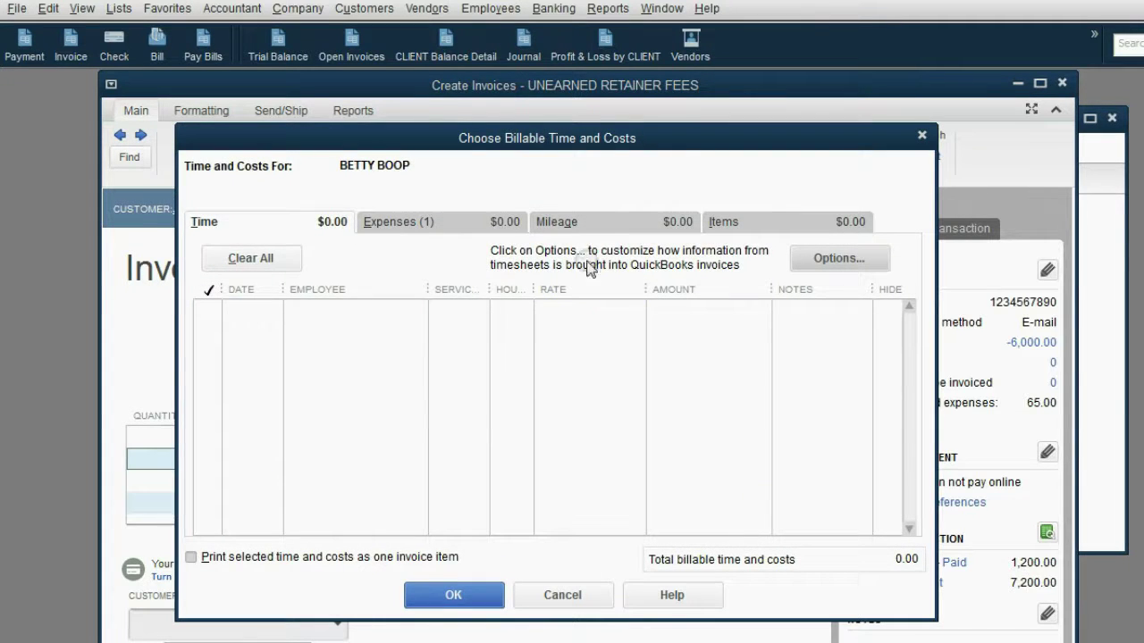
Mark the 65.00 U.S. POST OFFICE expense under Expenses and add it to the invoice.
left_click(583, 226)
left_click(738, 232)
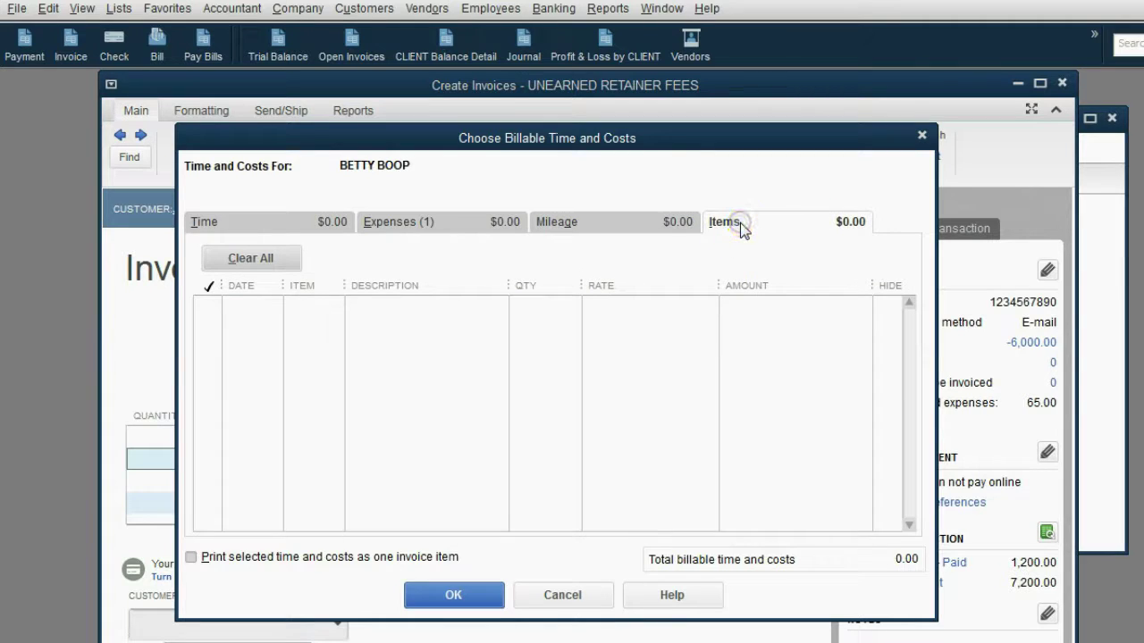
left_click(468, 223)
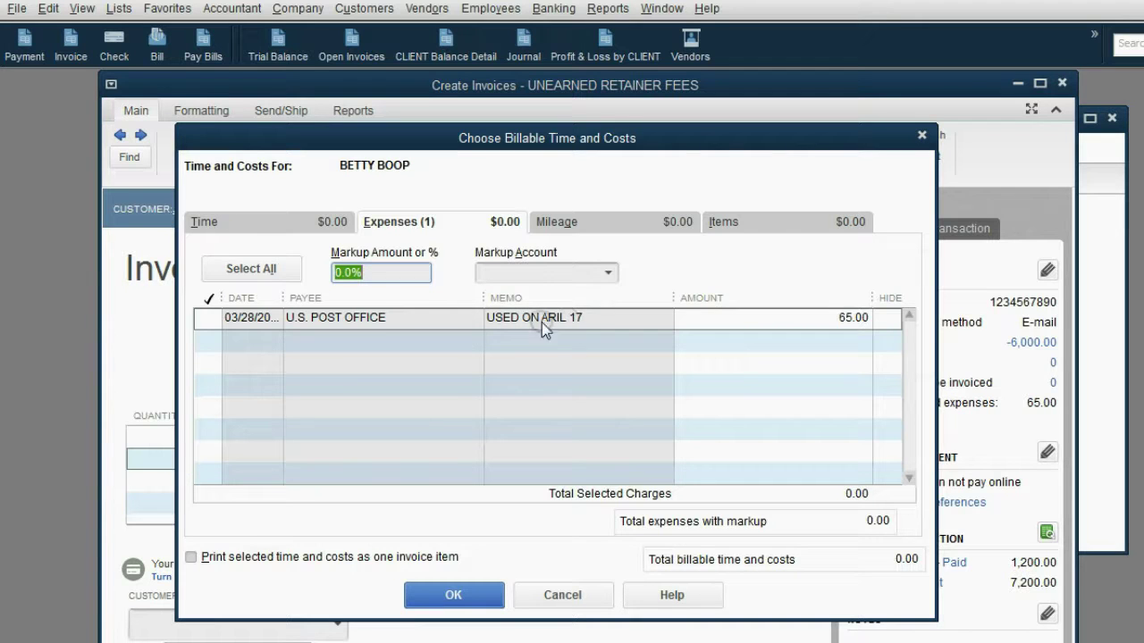
left_click(210, 319)
left_click(212, 319)
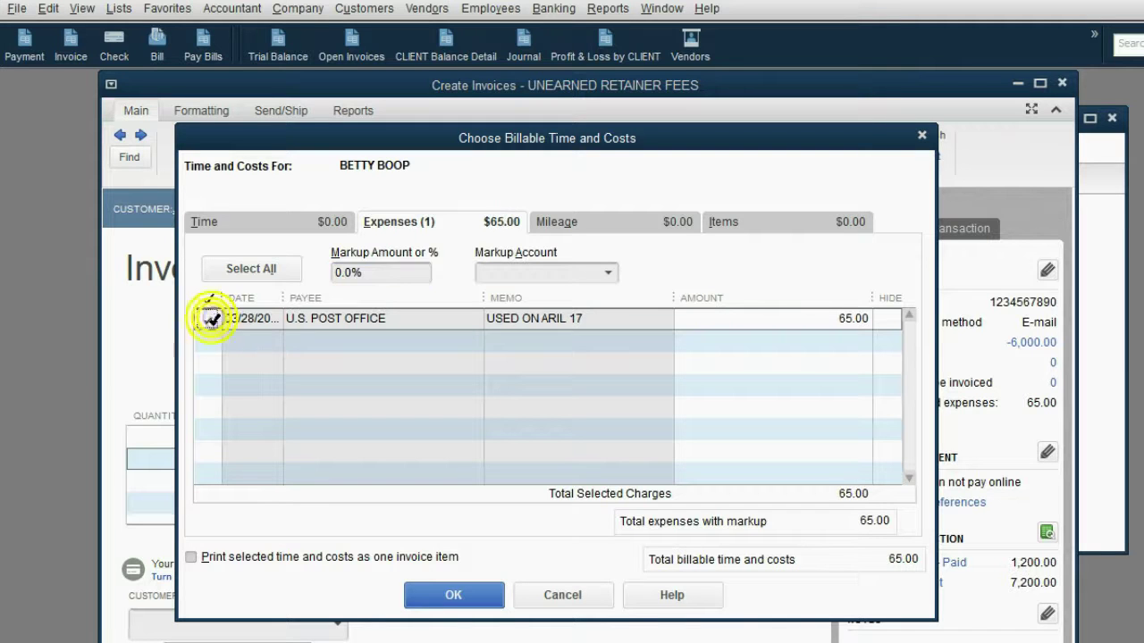
left_click(457, 594)
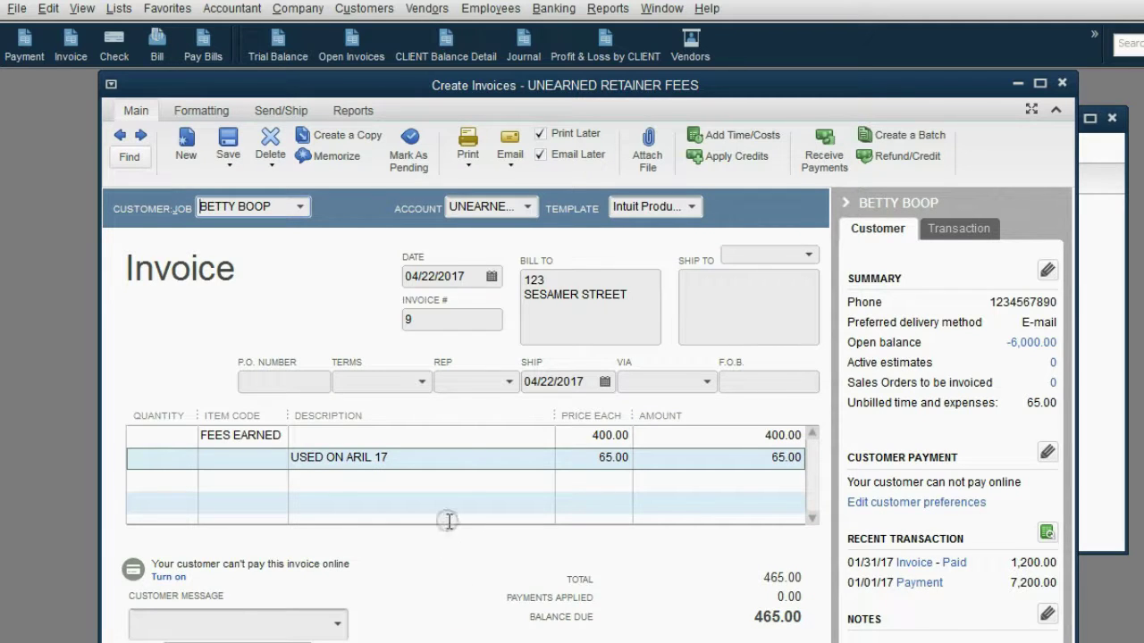
Review the FEES EARNED and postage lines and turn off Email Later on the 465.00 invoice.
left_click(429, 462)
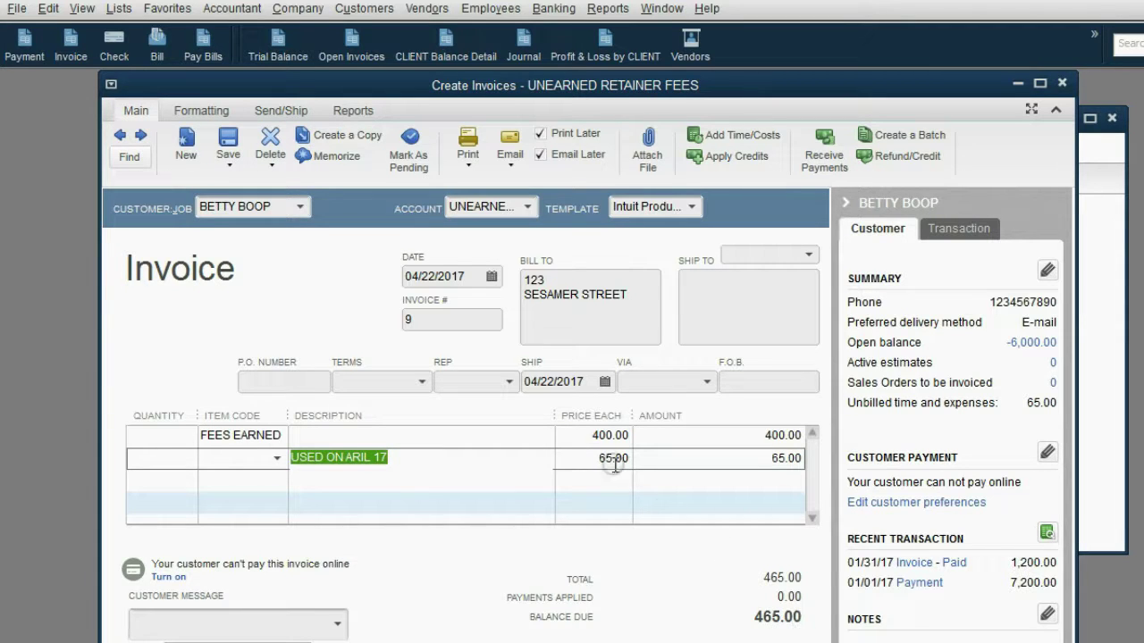
left_click(587, 435)
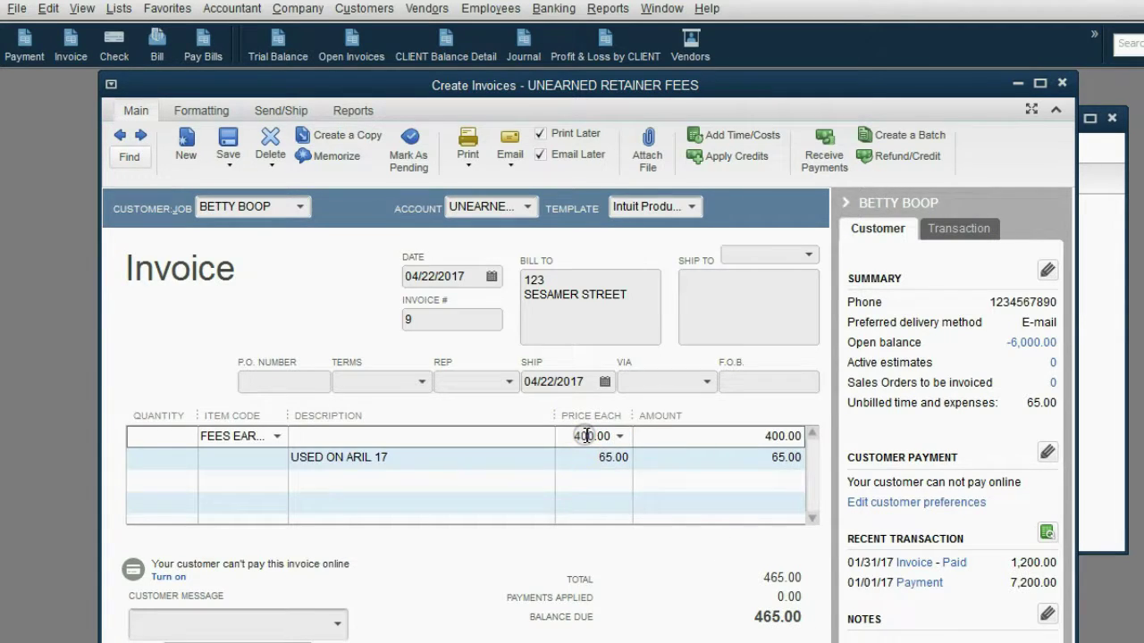
left_click(587, 459)
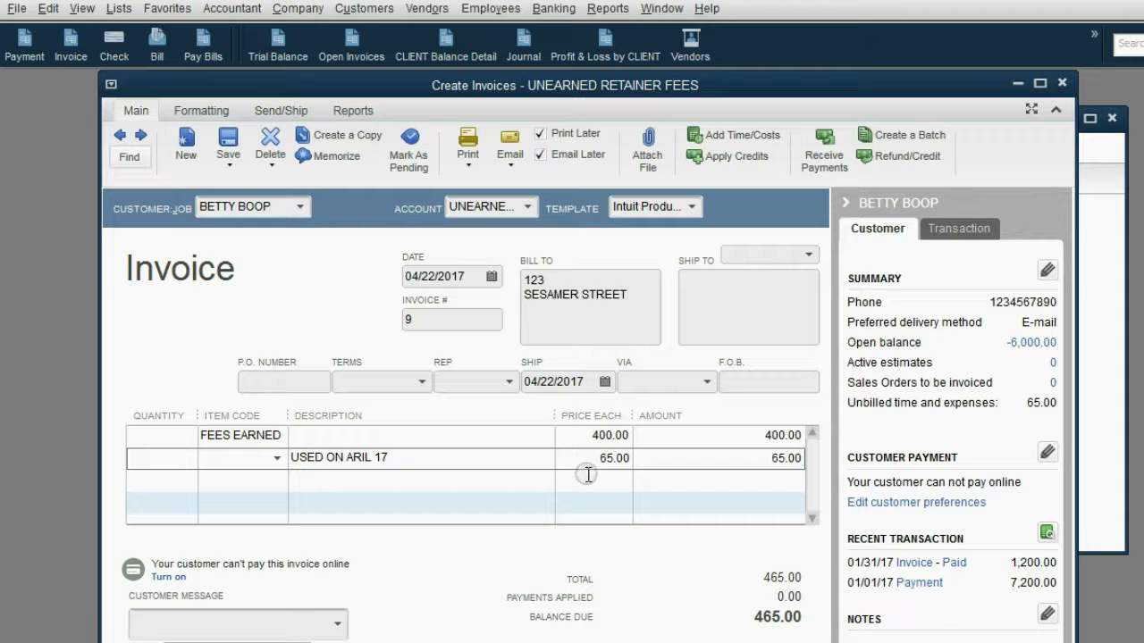
left_click(540, 154)
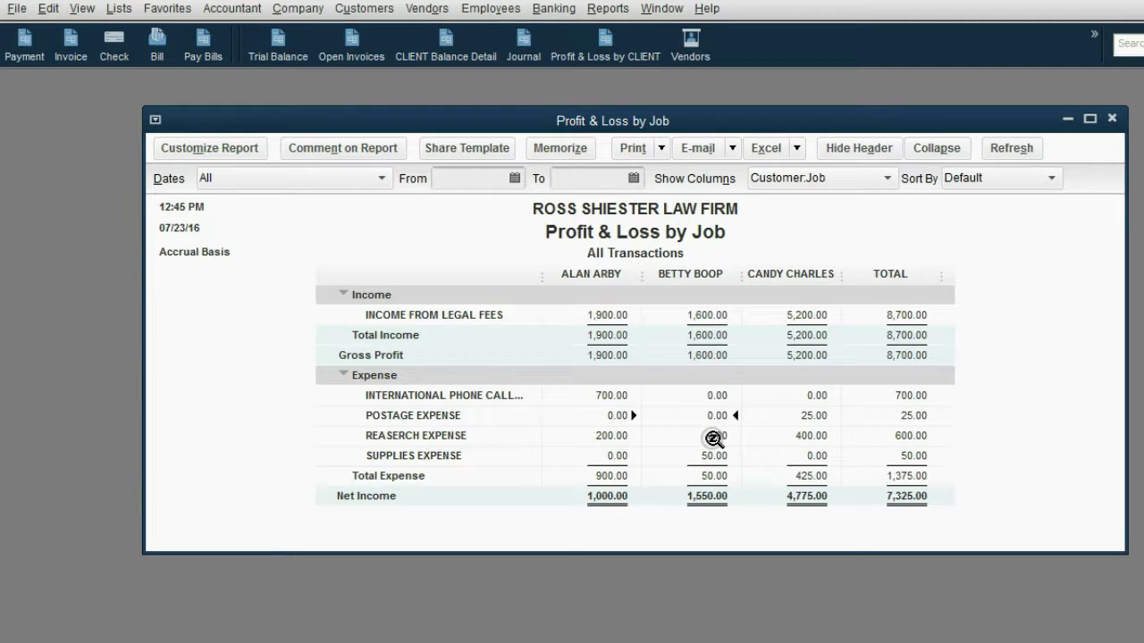
Drill into BETTY BOOP's Total Income, open invoice 9 from the detail, then close it.
left_click(710, 335)
double_click(710, 336)
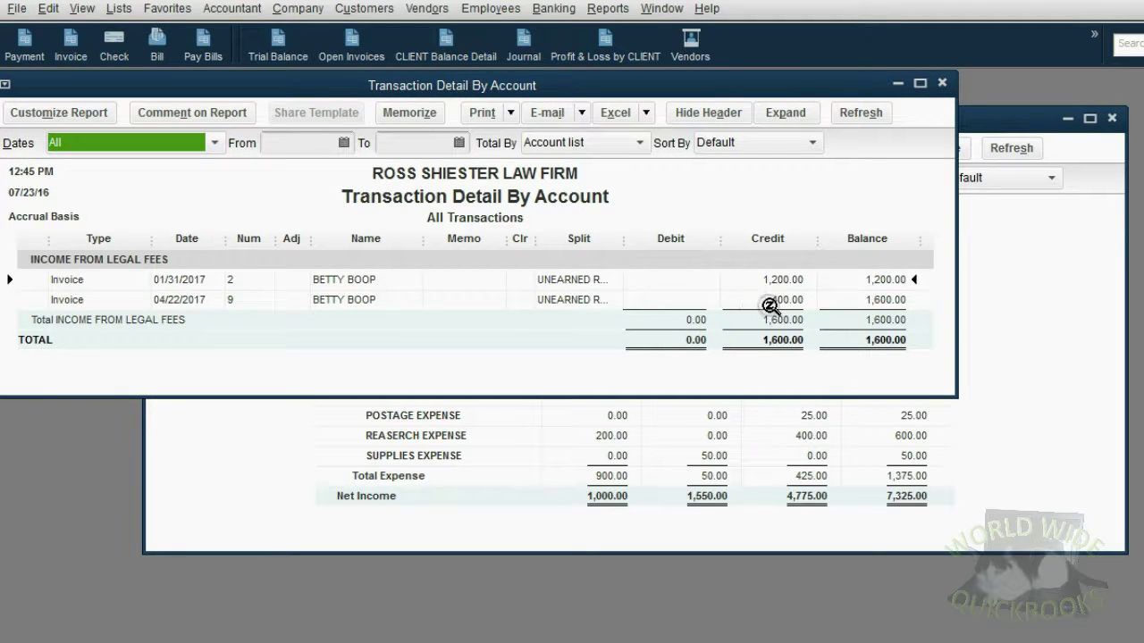
double_click(604, 300)
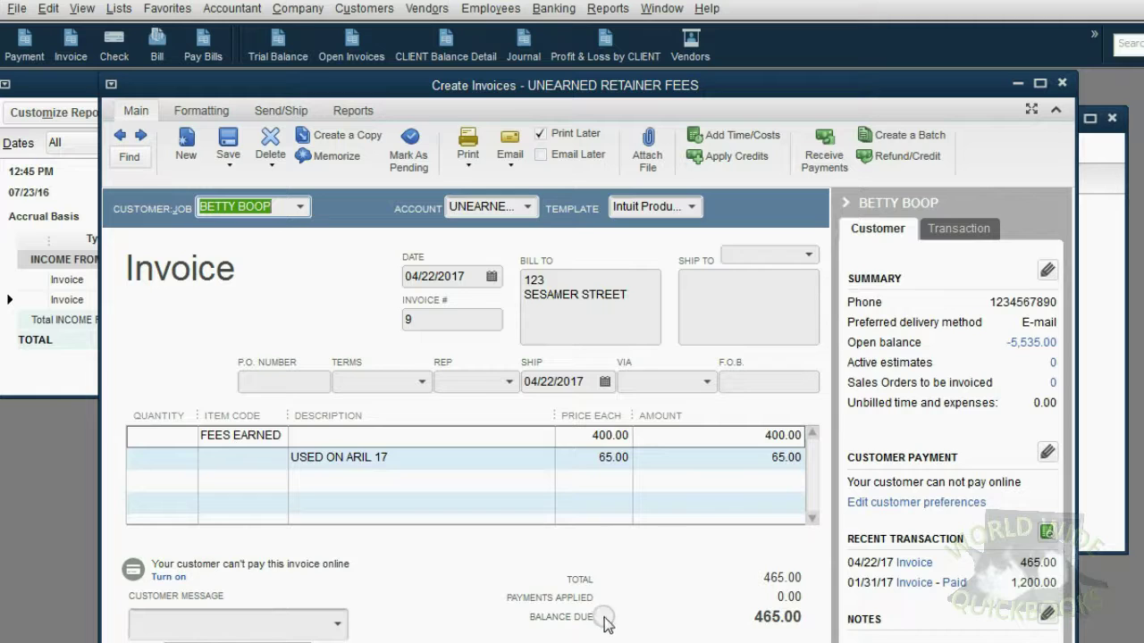
key("Escape")
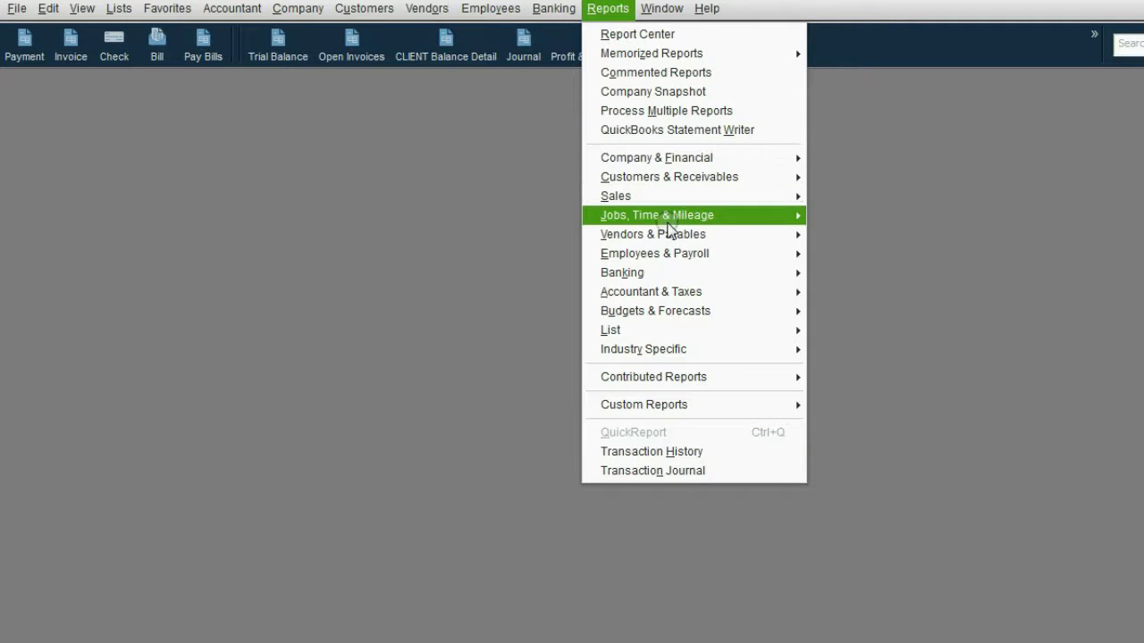
mouse_move(657, 215)
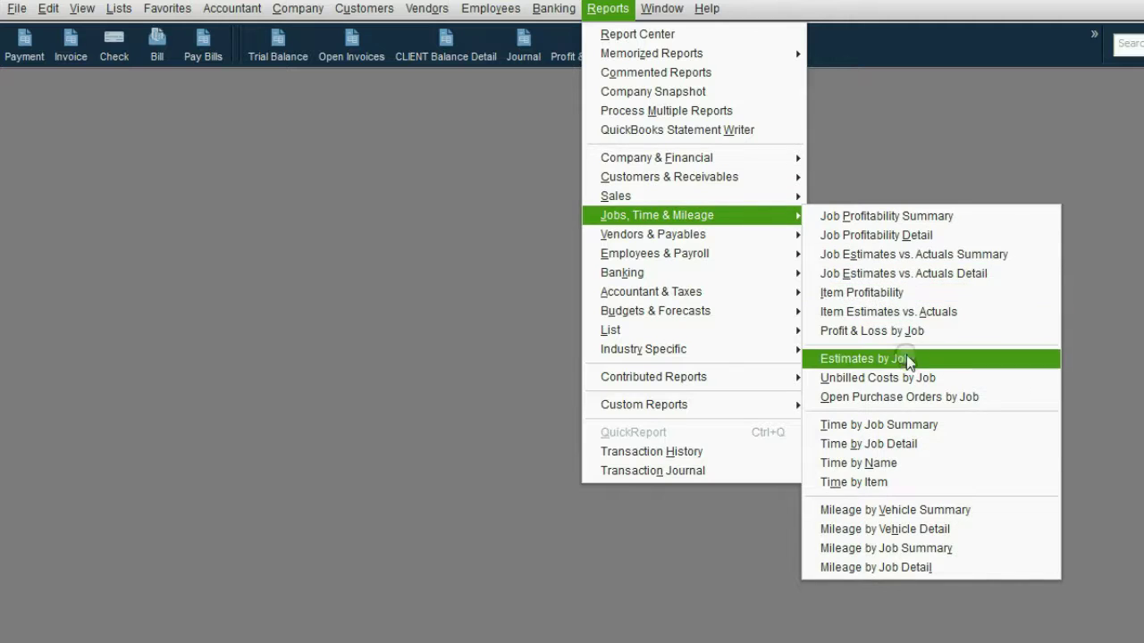
Open the Unbilled Costs by Job report from Jobs, Time & Mileage.
left_click(908, 376)
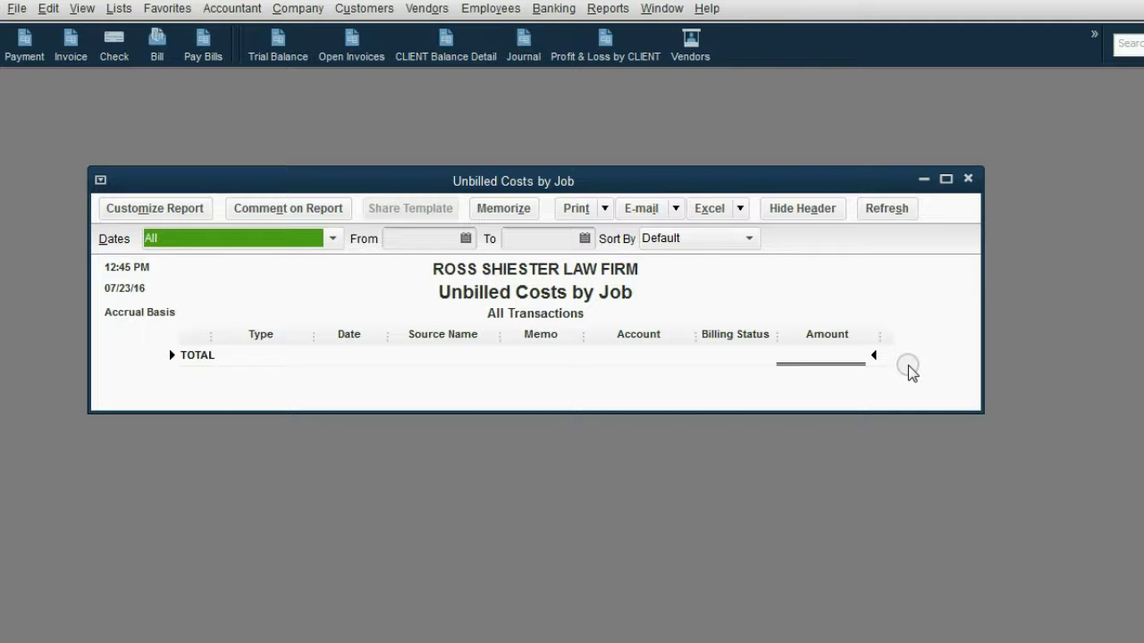